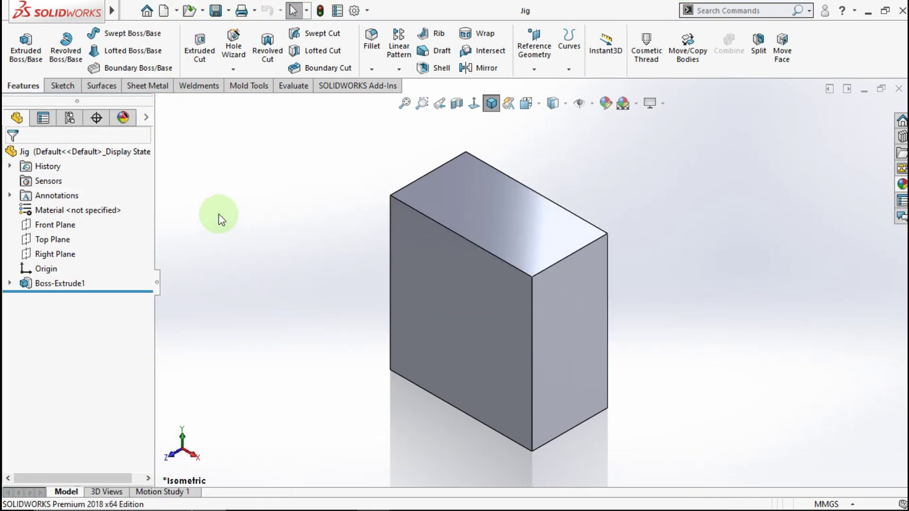
Step: Rotate the view of the Jig part's extruded rectangular block
left_click_drag(219, 216, 315, 419)
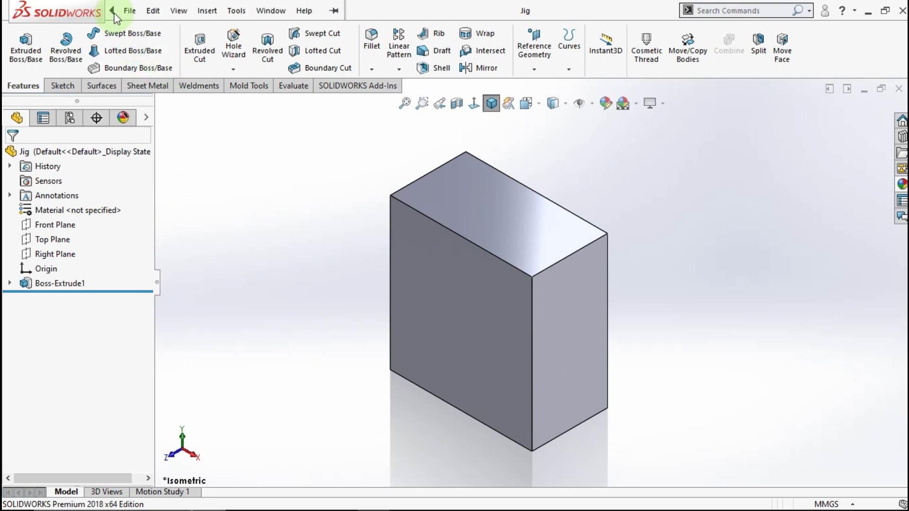
Step: Insert the Head part at the origin, with Locate part and Planes unchecked
left_click(207, 14)
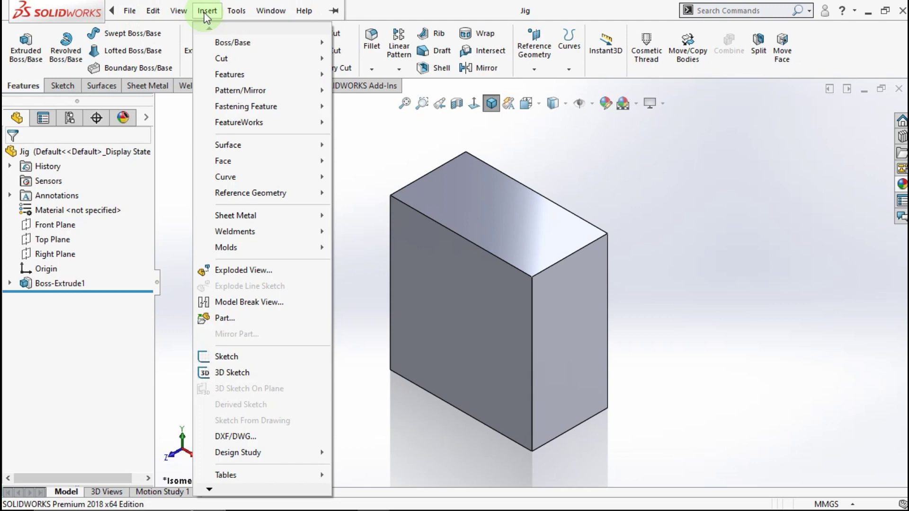
left_click(227, 317)
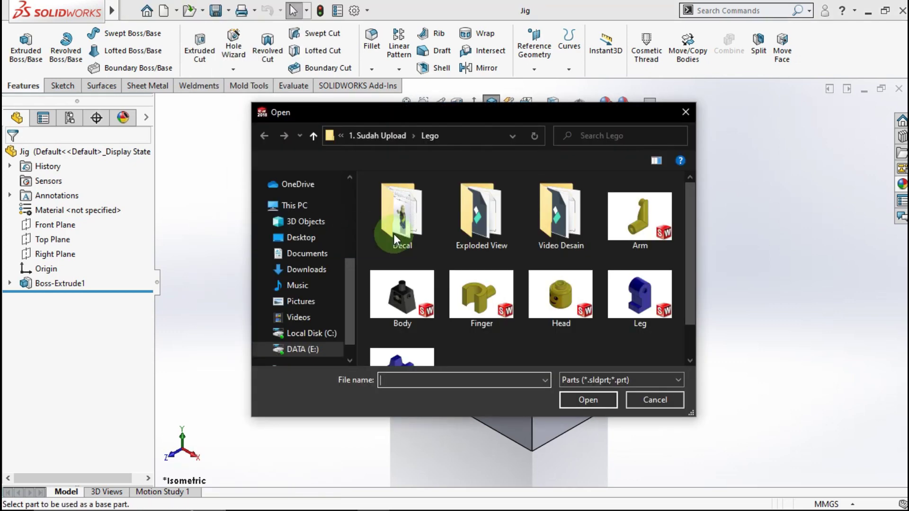
scroll(687, 227, "down", 1)
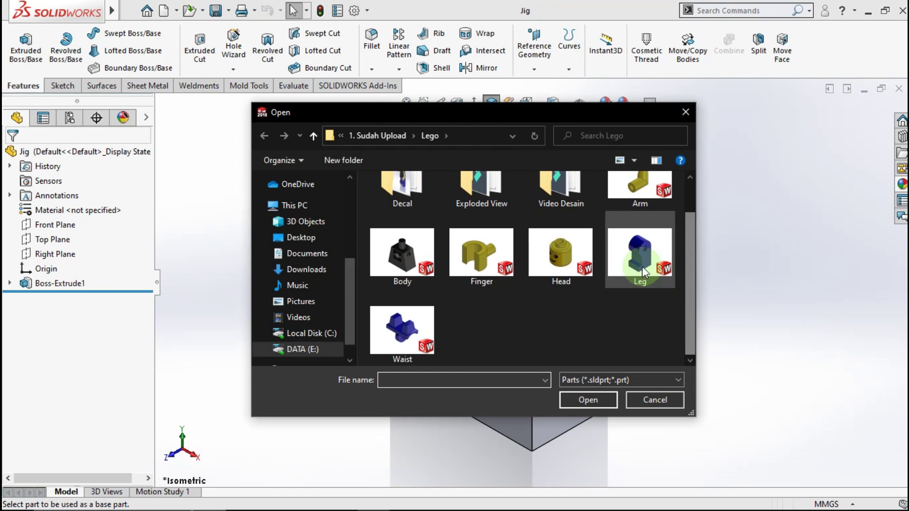
double_click(562, 256)
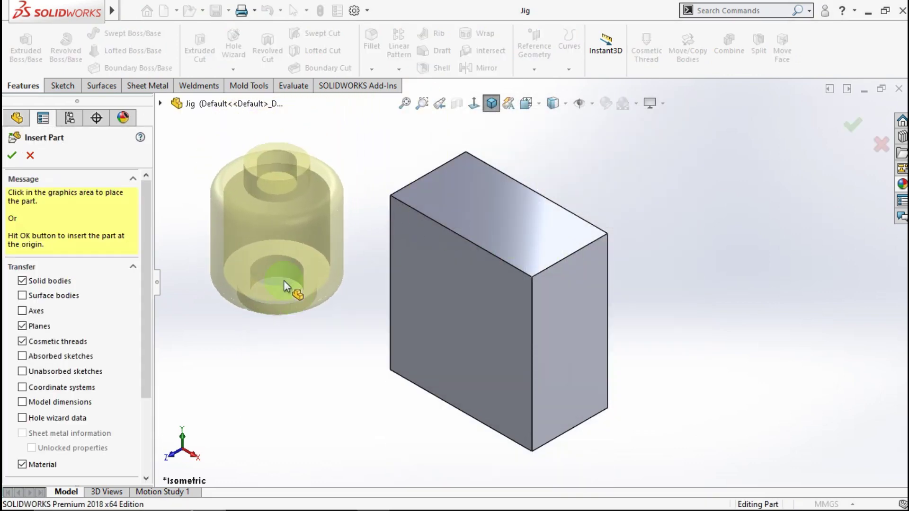
left_click_drag(144, 253, 138, 341)
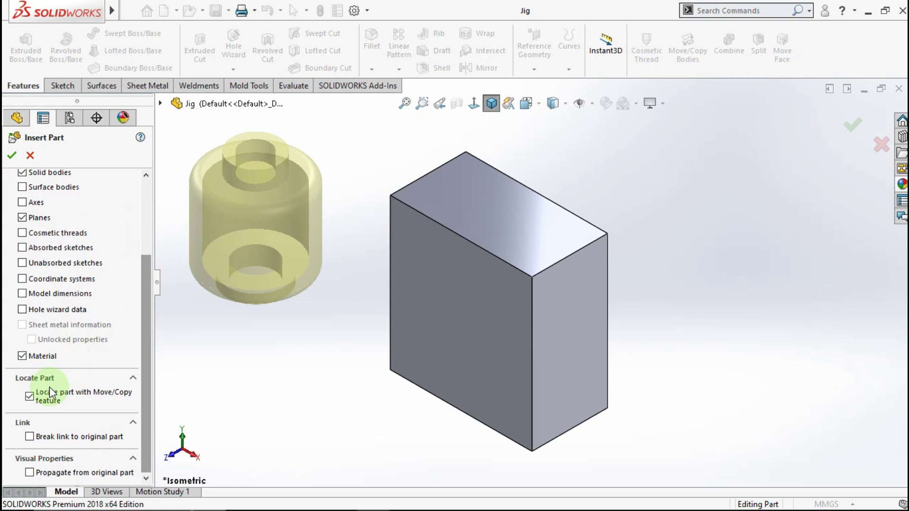
left_click(29, 396)
left_click_drag(141, 316, 142, 228)
left_click(36, 328)
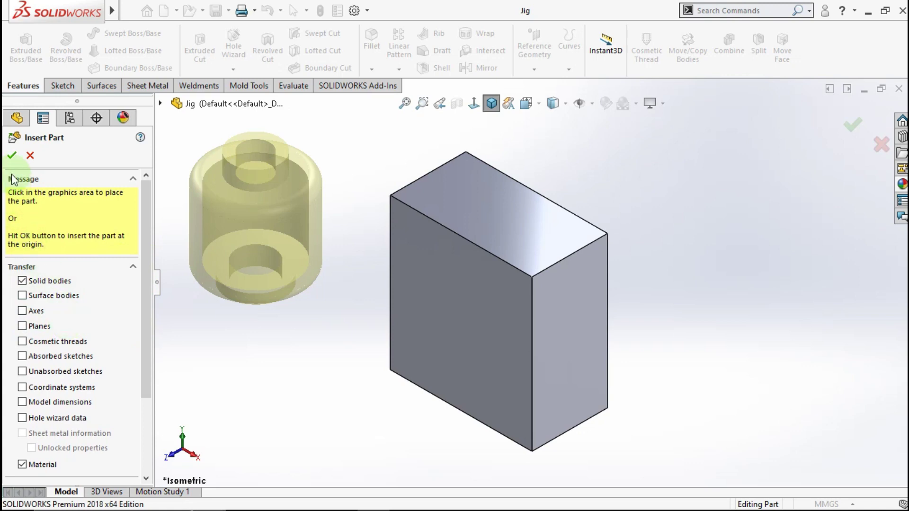
left_click(11, 156)
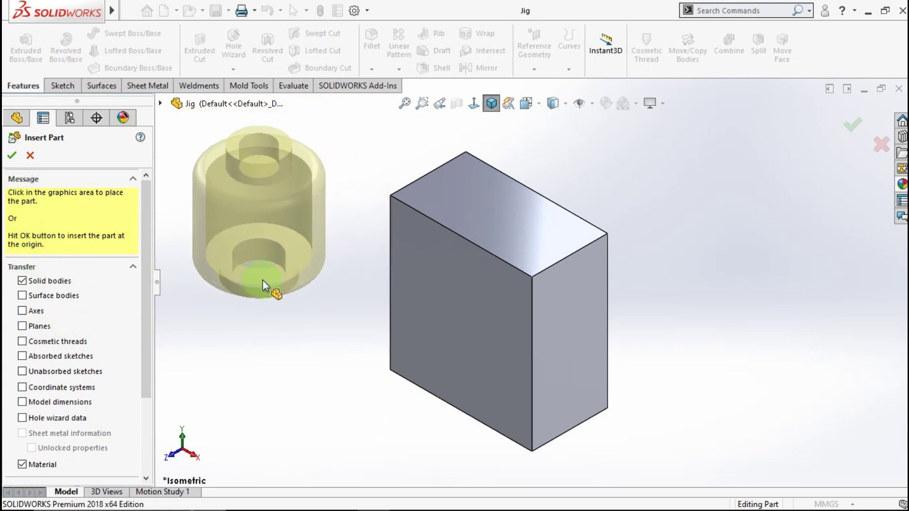
left_click(12, 156)
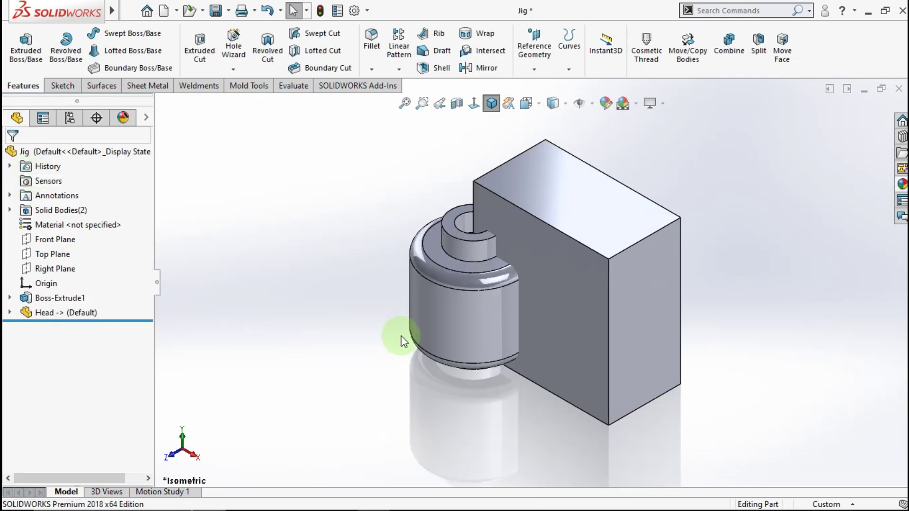
mouse_move(423, 348)
middle_mouse_down()
mouse_move(454, 254)
mouse_move(514, 253)
mouse_move(462, 331)
mouse_move(488, 302)
middle_mouse_up()
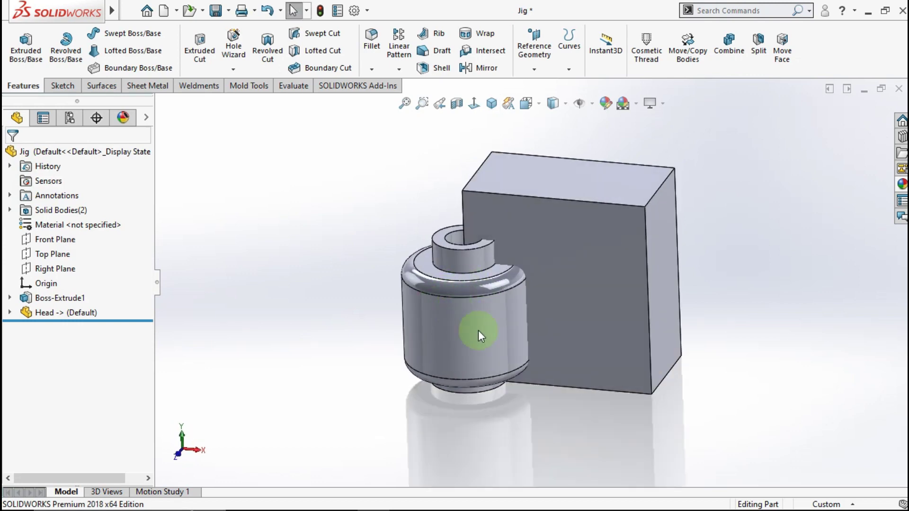
Step: Mate the Head's stud top face 2 mm (flipped) from the block's top face
left_click(692, 53)
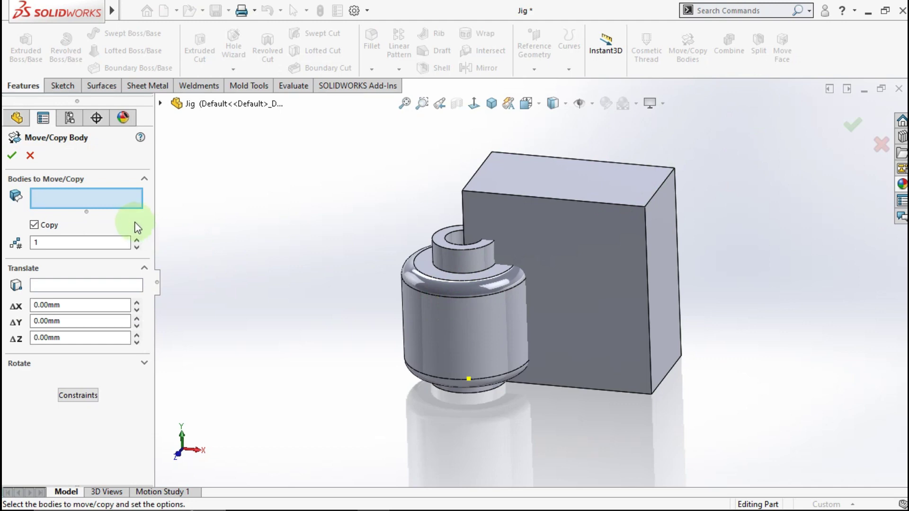
left_click(84, 396)
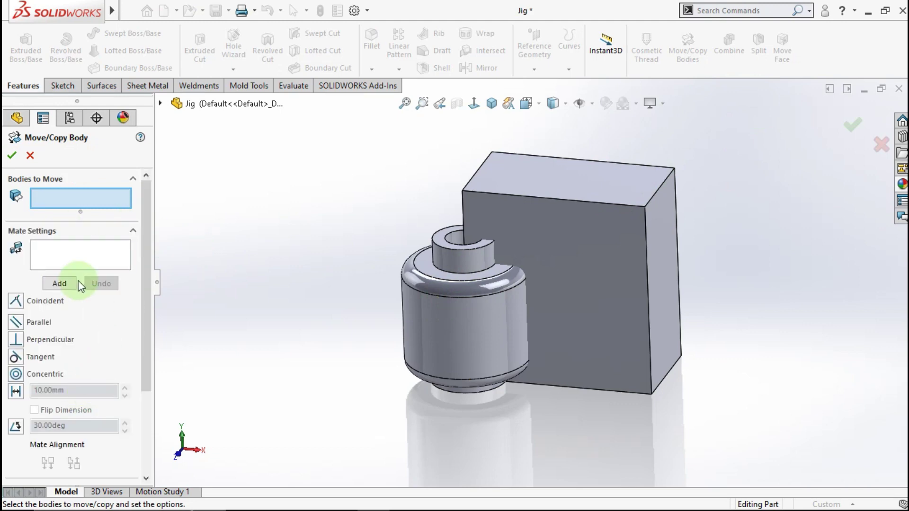
left_click(422, 304)
left_click(56, 267)
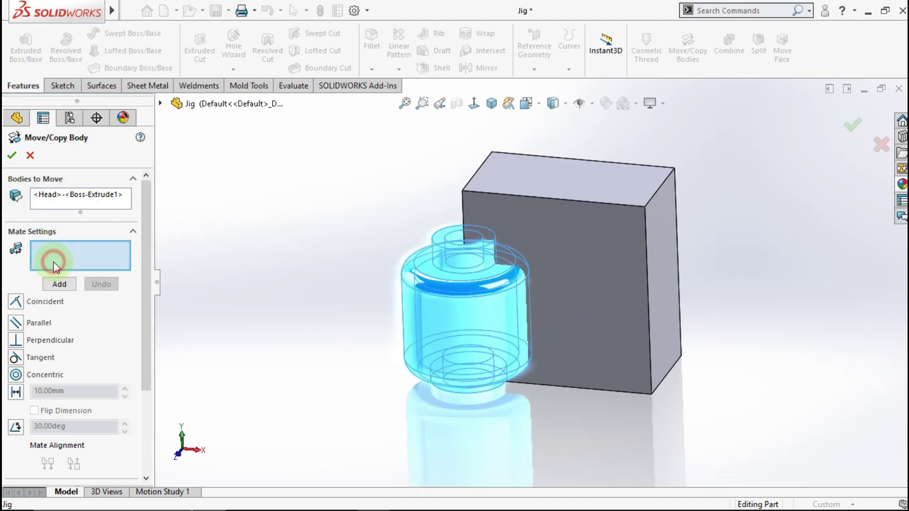
left_click(552, 180)
scroll(465, 251, "down", 2)
scroll(443, 249, "down", 1)
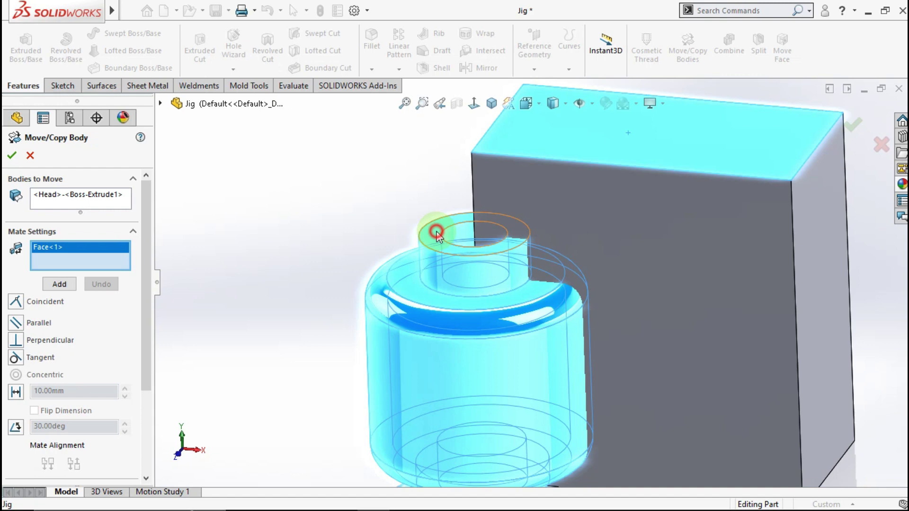
left_click(437, 235)
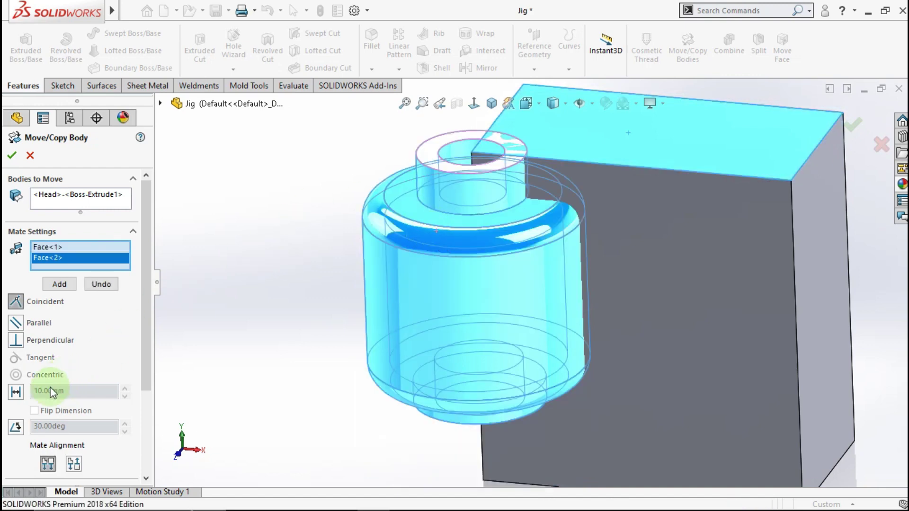
left_click(15, 393)
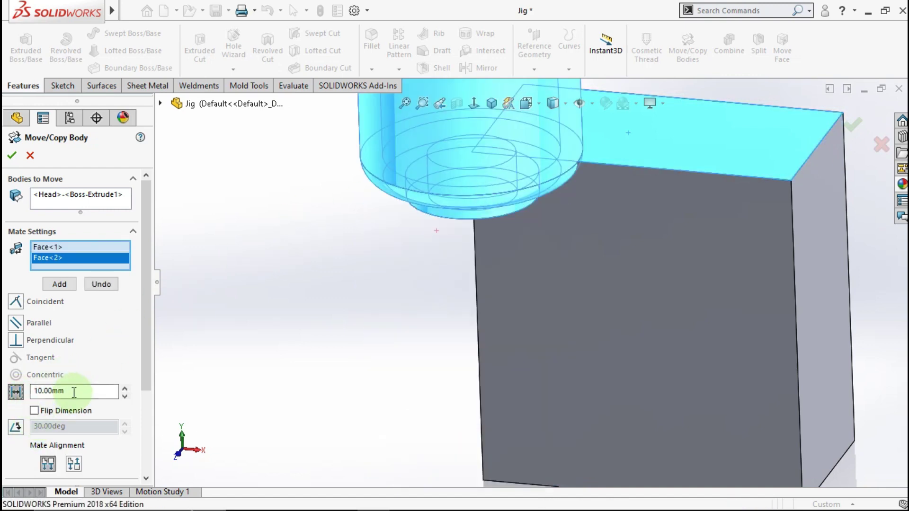
type("2")
key("Return")
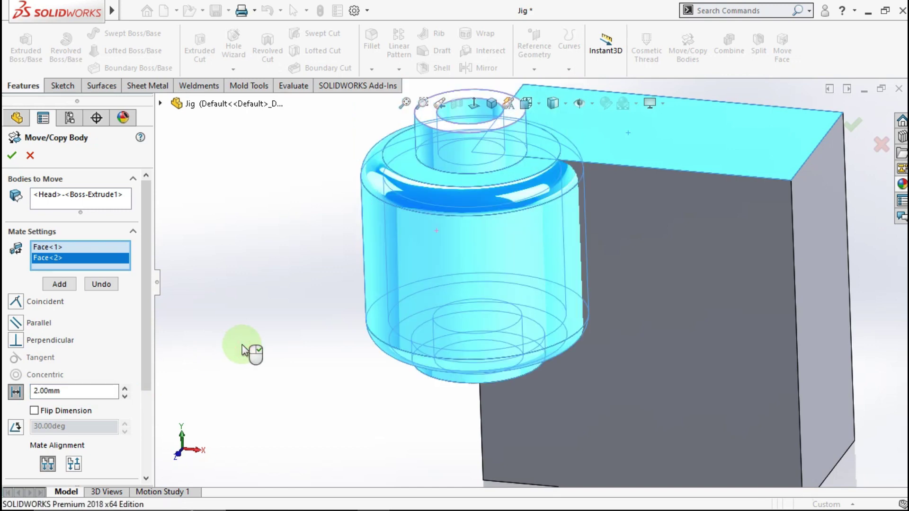
left_click(67, 414)
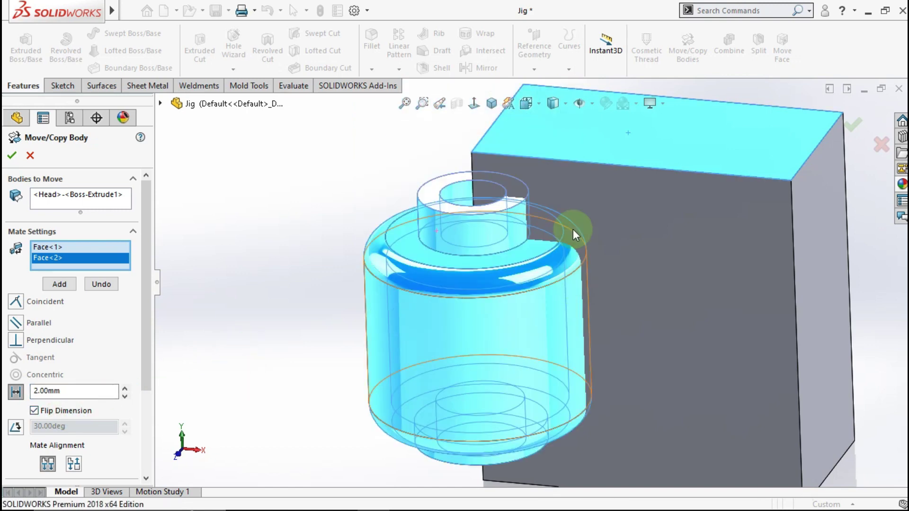
scroll(539, 224, "up", 2)
mouse_move(538, 224)
middle_mouse_down()
mouse_move(534, 270)
mouse_move(529, 265)
middle_mouse_up()
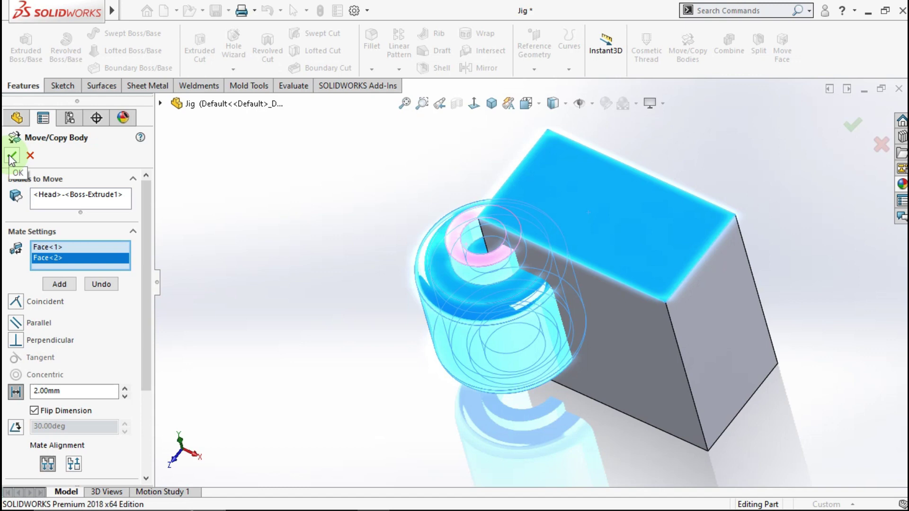
left_click(11, 158)
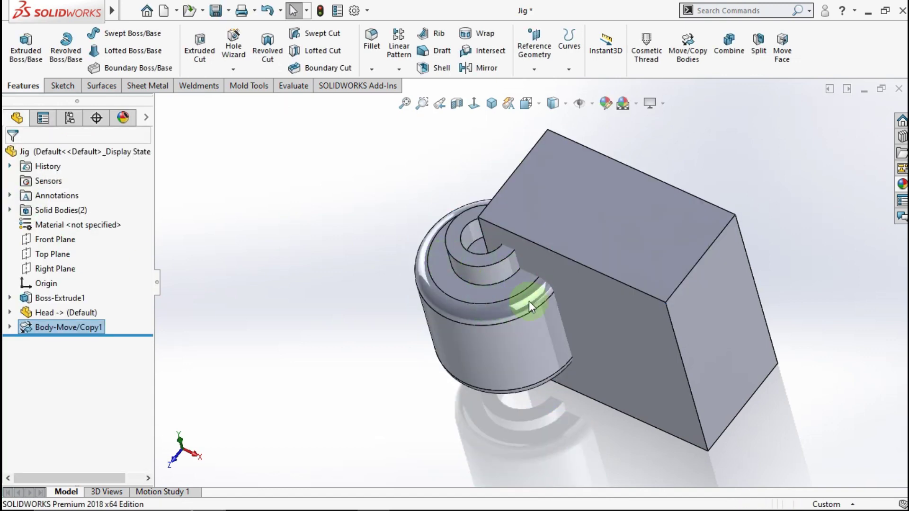
mouse_move(529, 306)
middle_mouse_down()
mouse_move(628, 197)
mouse_move(584, 212)
mouse_move(568, 247)
middle_mouse_up()
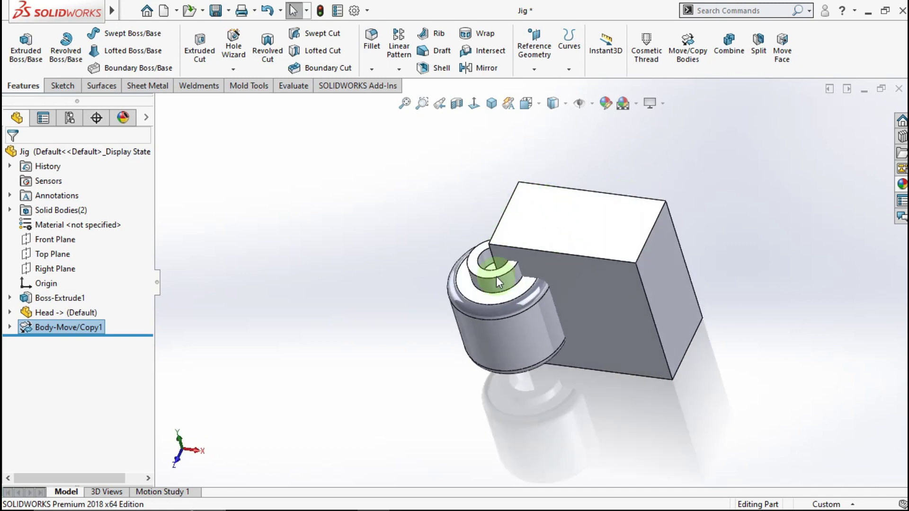
Step: Translate the Head body 7.5 mm along X with Copy unchecked
left_click(684, 57)
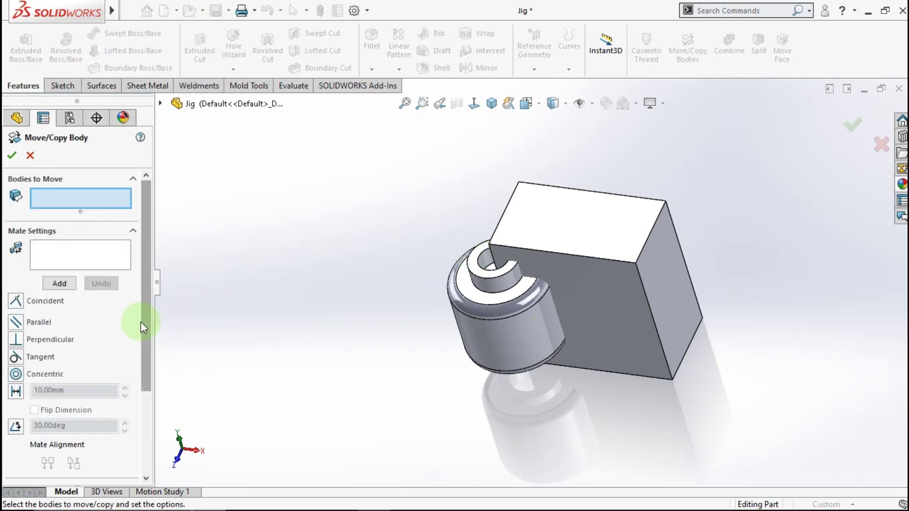
left_click_drag(140, 322, 137, 422)
left_click(93, 470)
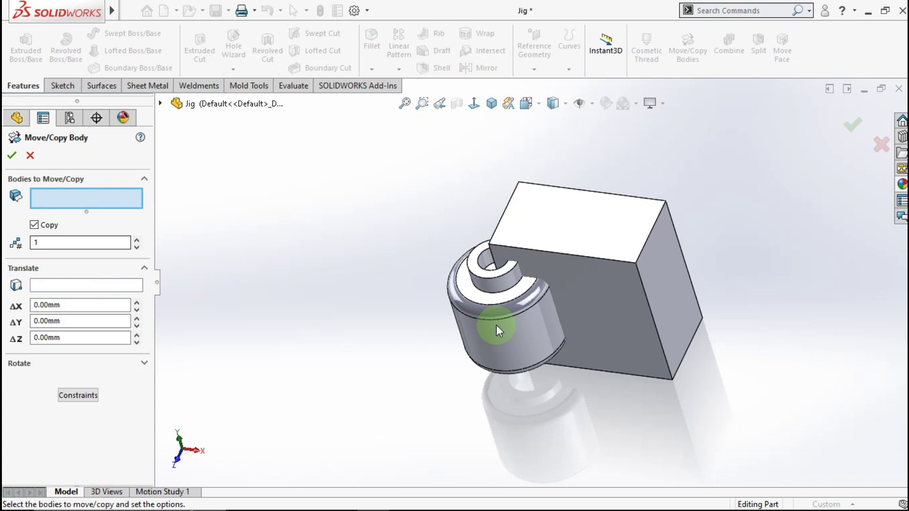
left_click(493, 337)
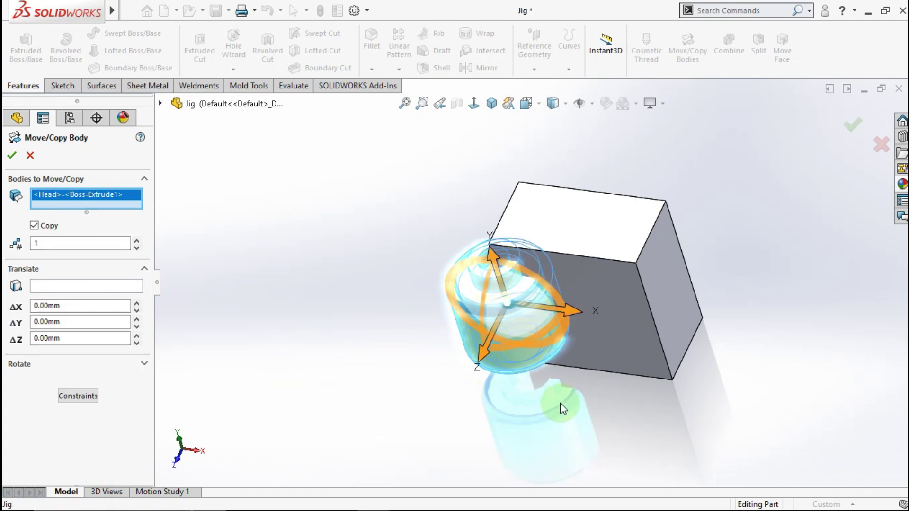
left_click_drag(580, 312, 623, 315)
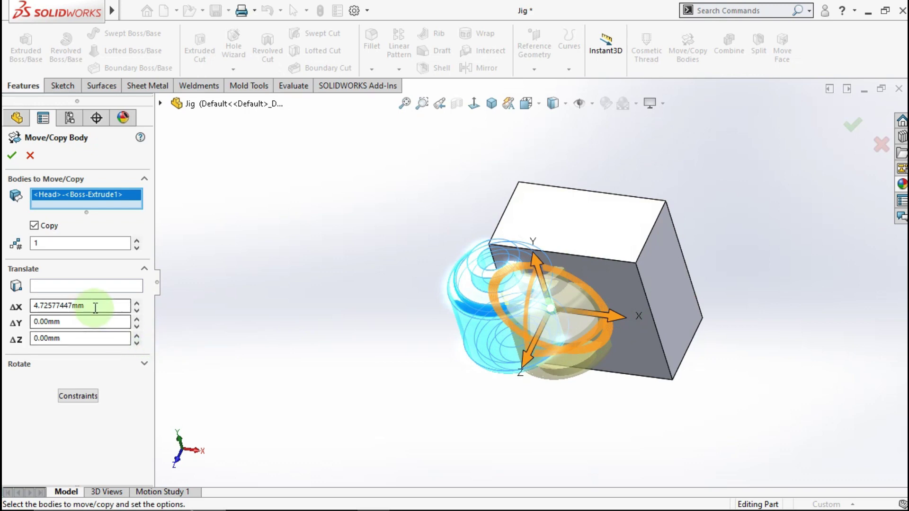
type("7.")
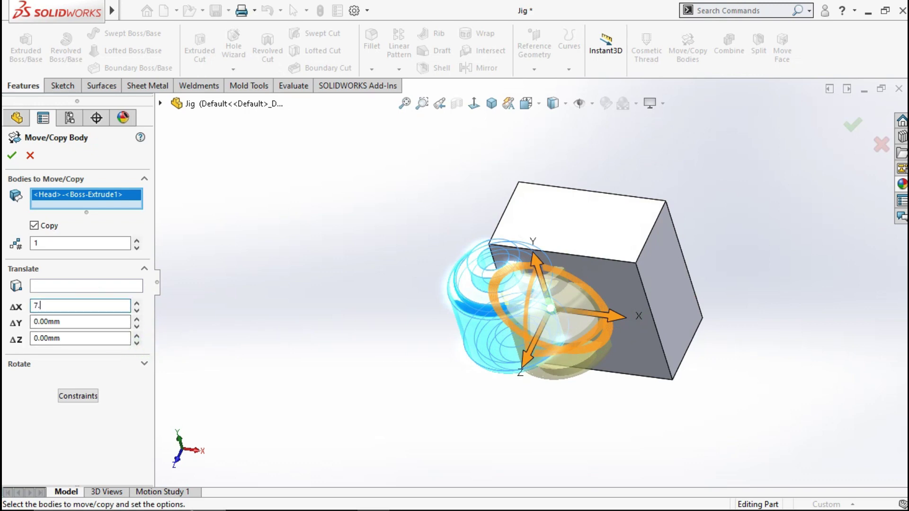
type("5")
left_click(254, 220)
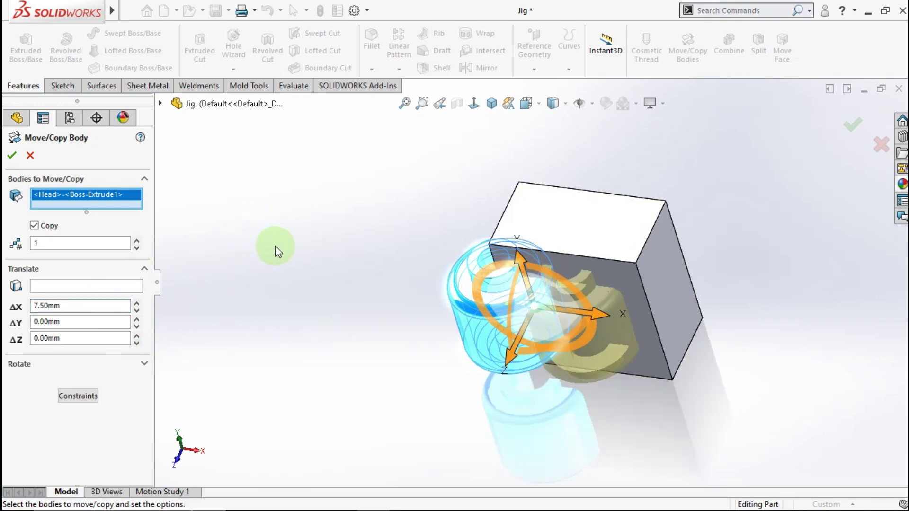
key("ctrl+1")
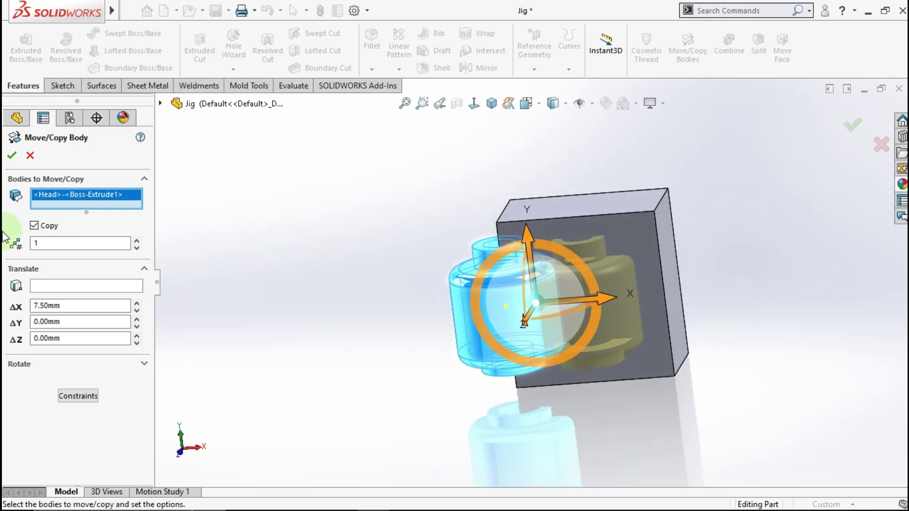
left_click(34, 226)
mouse_move(328, 251)
middle_mouse_down()
mouse_move(368, 222)
mouse_move(349, 239)
middle_mouse_up()
left_click(851, 125)
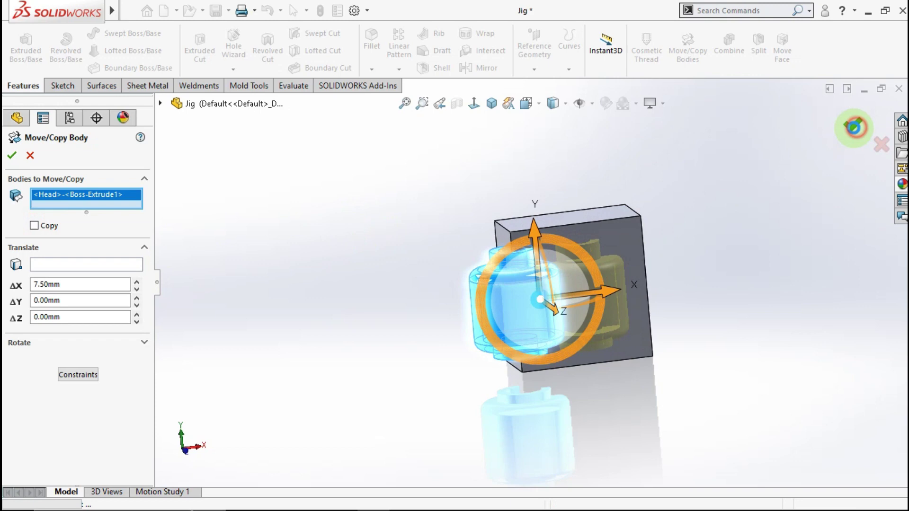
mouse_move(662, 259)
middle_mouse_down()
mouse_move(624, 193)
mouse_move(607, 305)
mouse_move(552, 340)
middle_mouse_up()
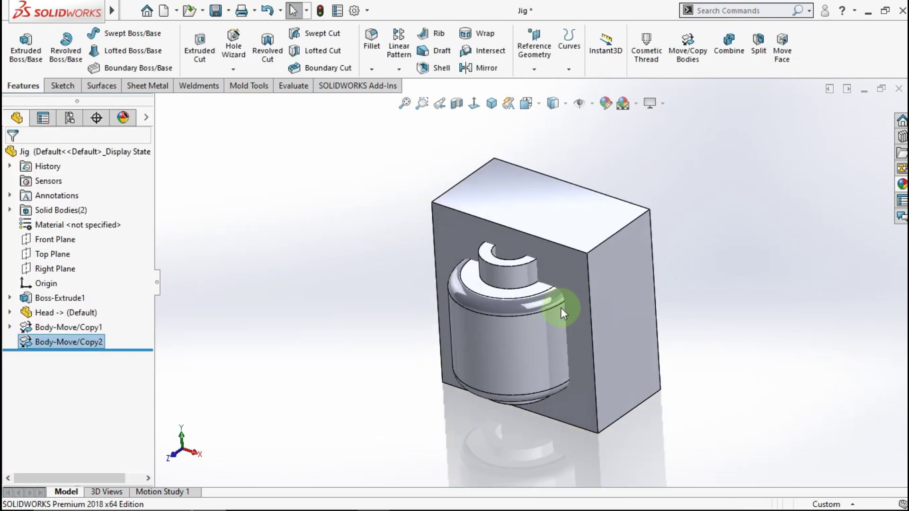
Step: Switch to the isometric view and clear the selection
left_click(491, 103)
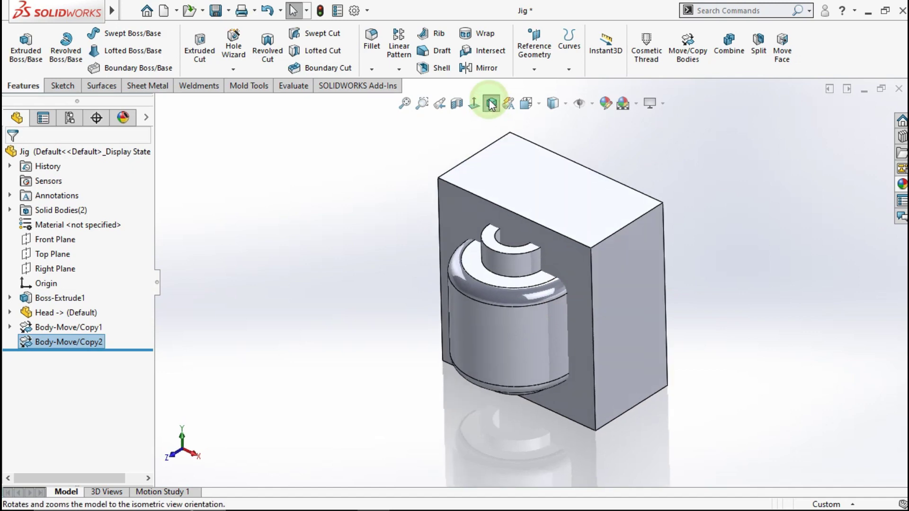
left_click(733, 211)
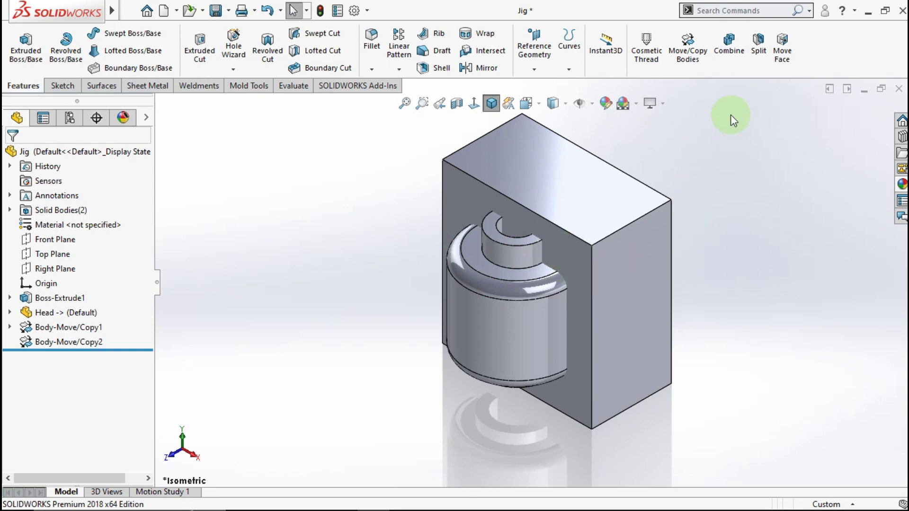
Step: Combine by subtracting the Head body from the Boss-Extrude1 block
left_click(735, 43)
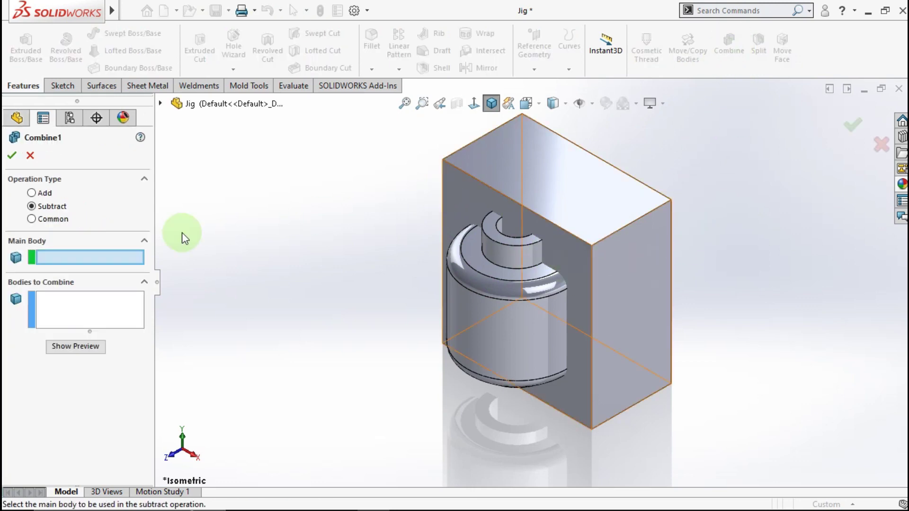
left_click(512, 166)
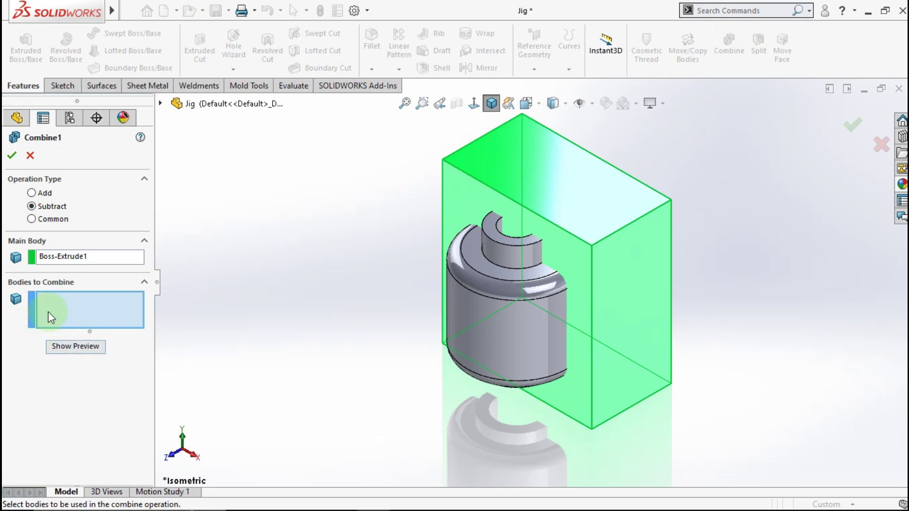
left_click(476, 309)
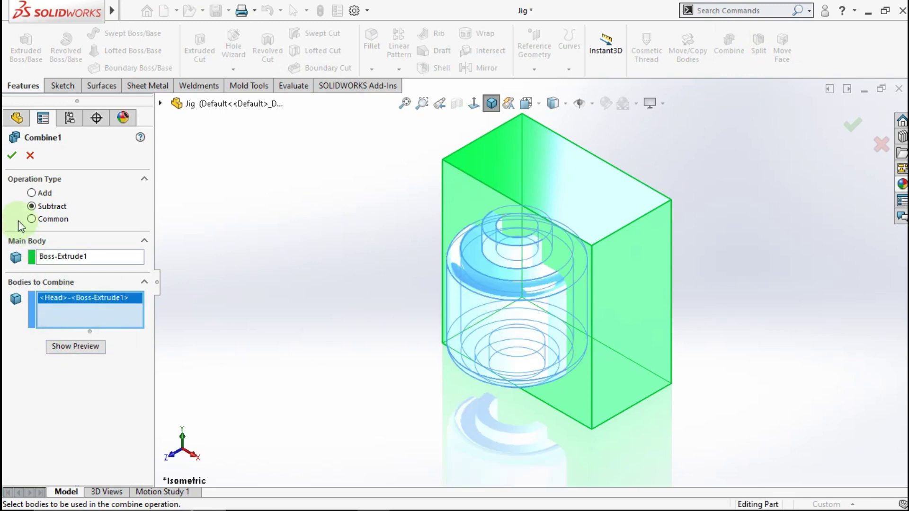
left_click(12, 157)
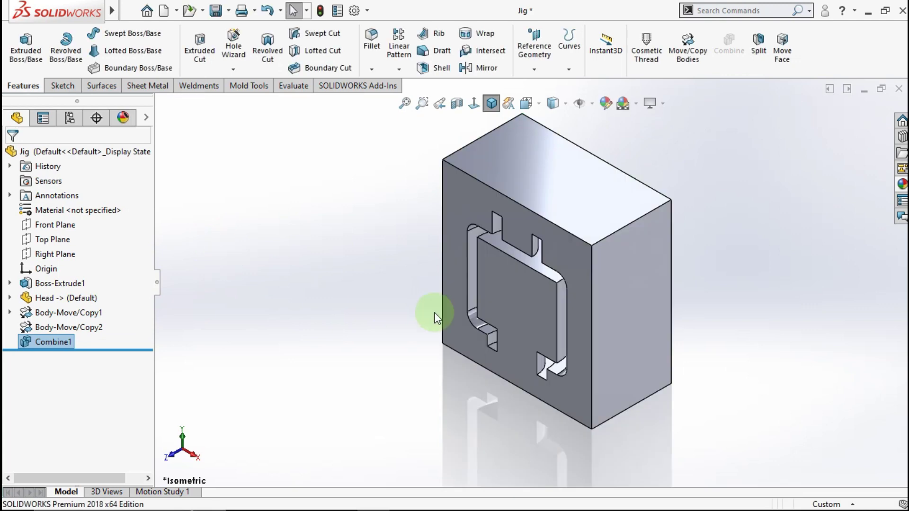
mouse_move(445, 314)
middle_mouse_down()
mouse_move(454, 240)
mouse_move(505, 213)
middle_mouse_up()
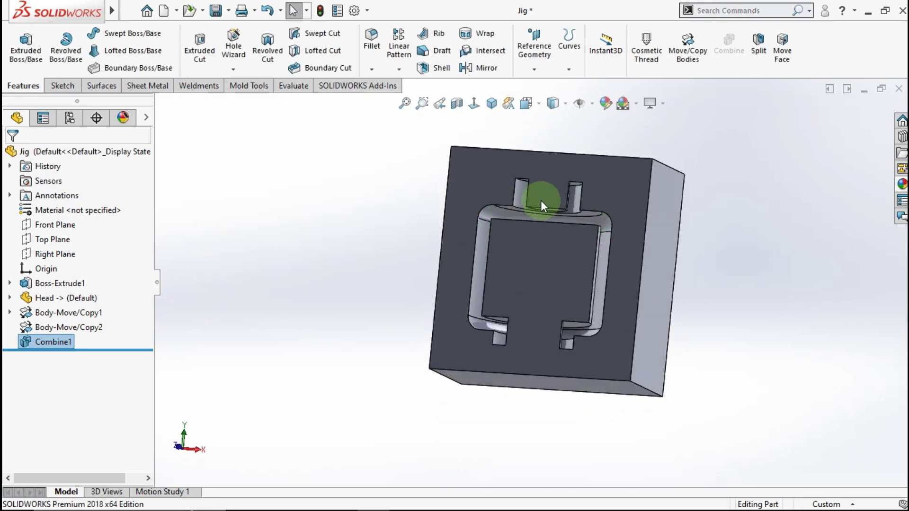
mouse_move(536, 263)
middle_mouse_down()
mouse_move(525, 365)
mouse_move(552, 270)
mouse_move(576, 266)
mouse_move(574, 357)
mouse_move(544, 349)
mouse_move(513, 290)
mouse_move(521, 349)
middle_mouse_up()
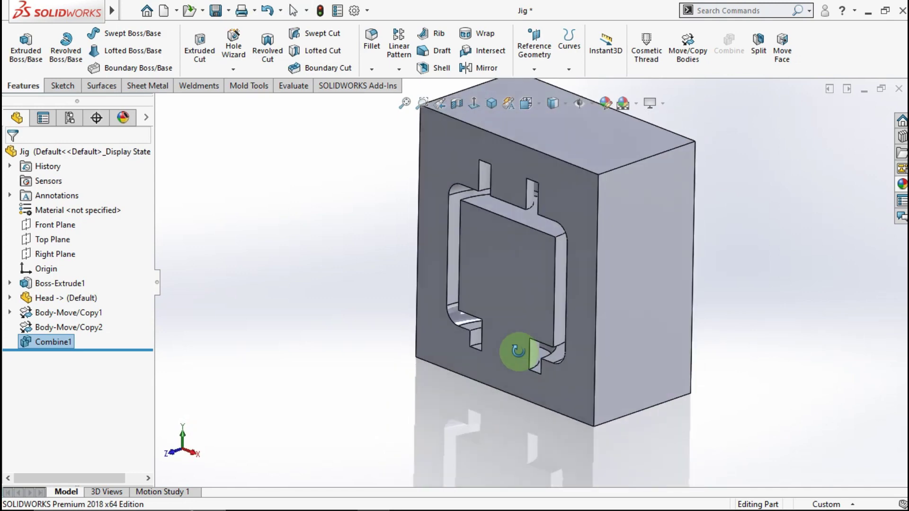
scroll(512, 219, "down", 3)
Step: Sketch on the pocket's curved neck face and convert its edges
middle_click_drag(511, 219, 518, 159)
scroll(519, 208, "down", 3)
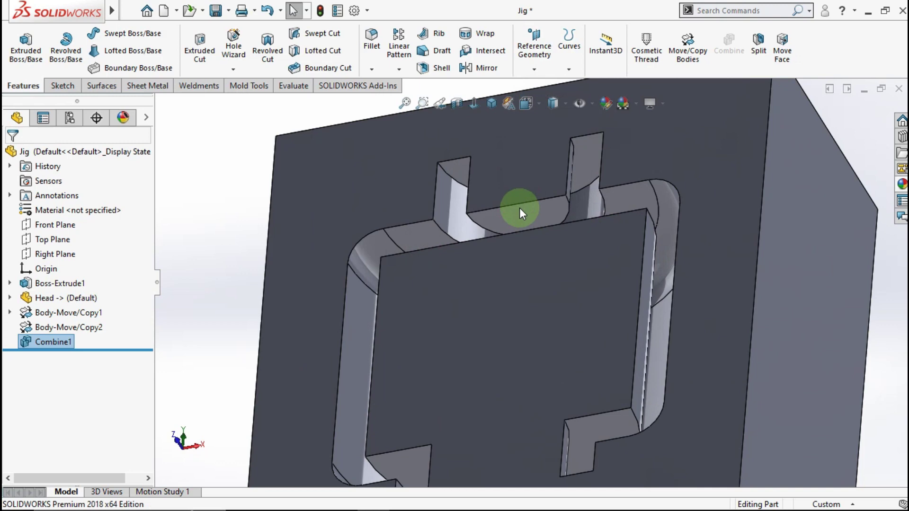
left_click(519, 212)
right_click(519, 212)
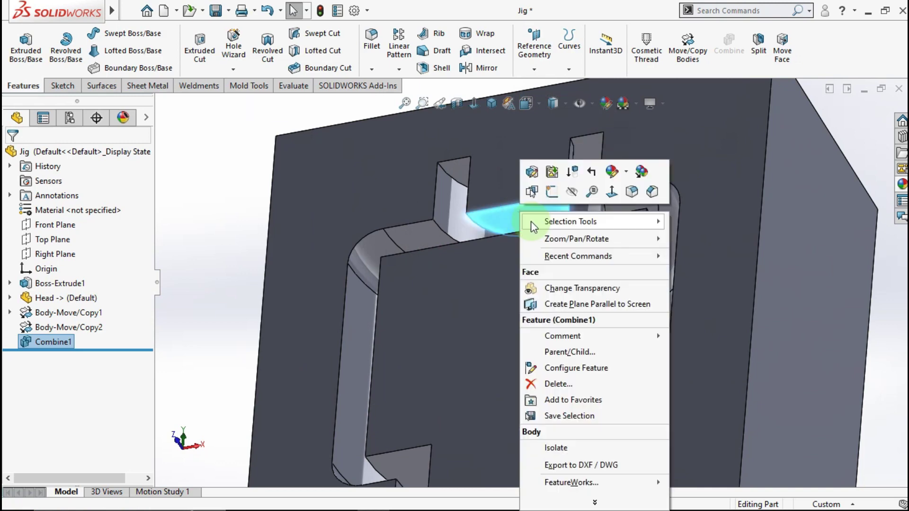
left_click(548, 199)
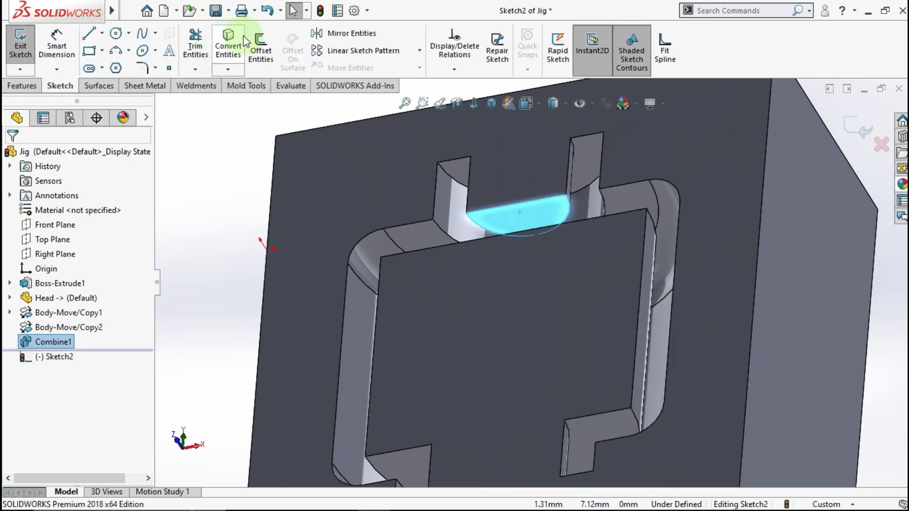
left_click(227, 44)
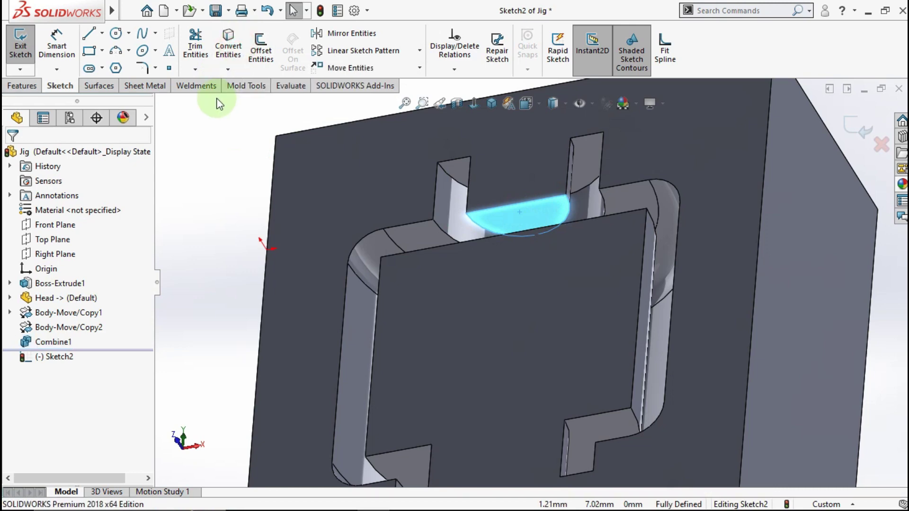
Step: Cut-extrude that sketch Up To Surface on the block's outer face
left_click(23, 86)
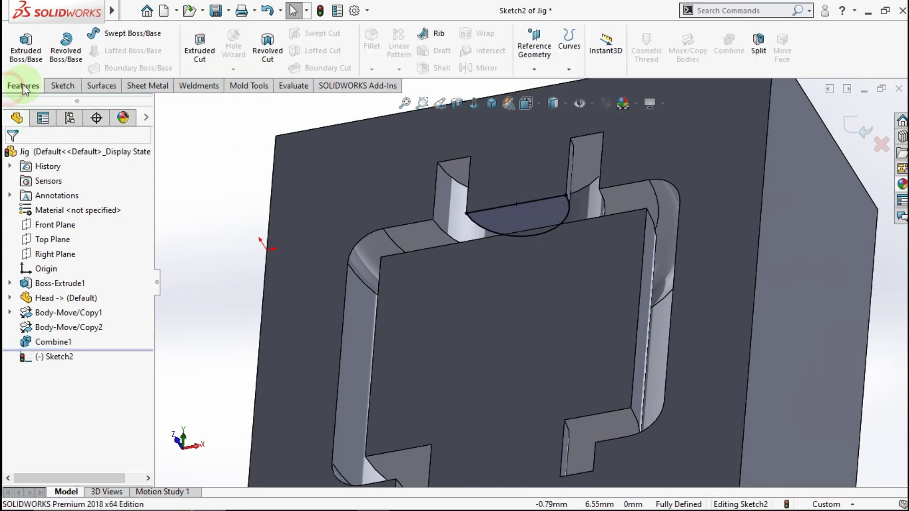
left_click(192, 58)
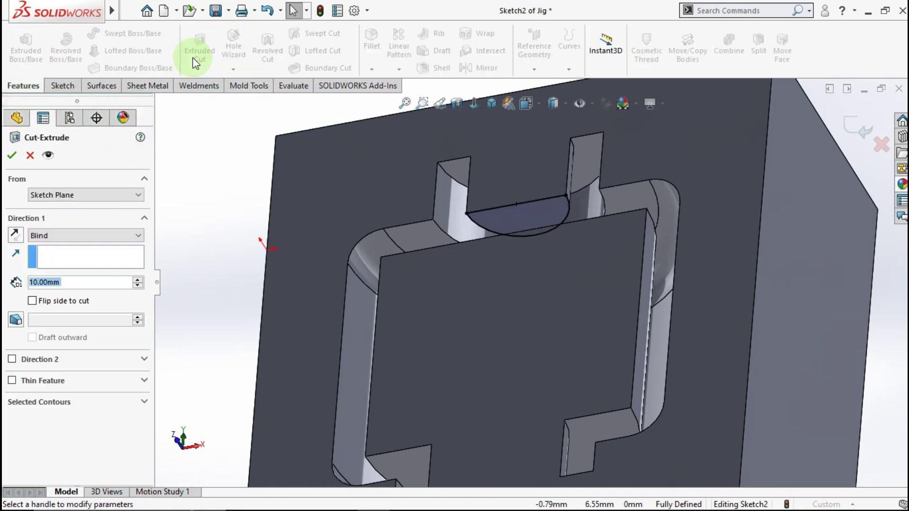
left_click(85, 235)
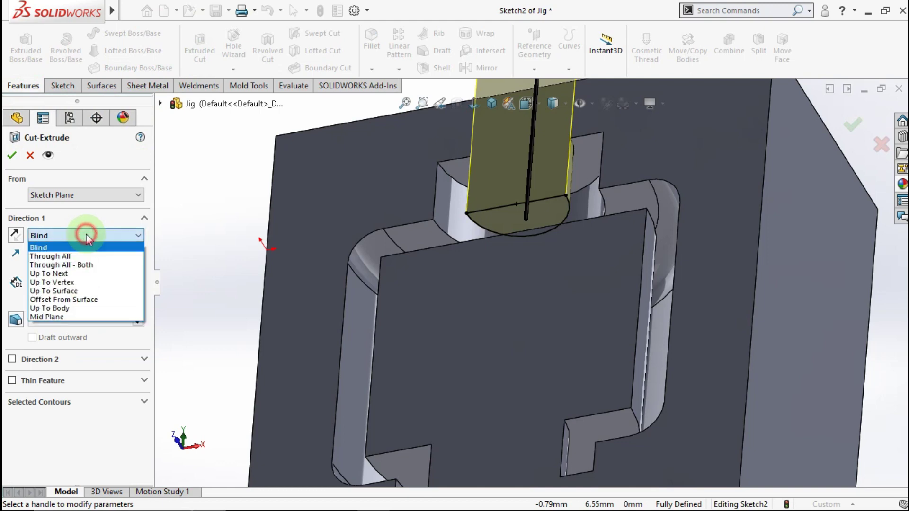
left_click(64, 290)
left_click(587, 159)
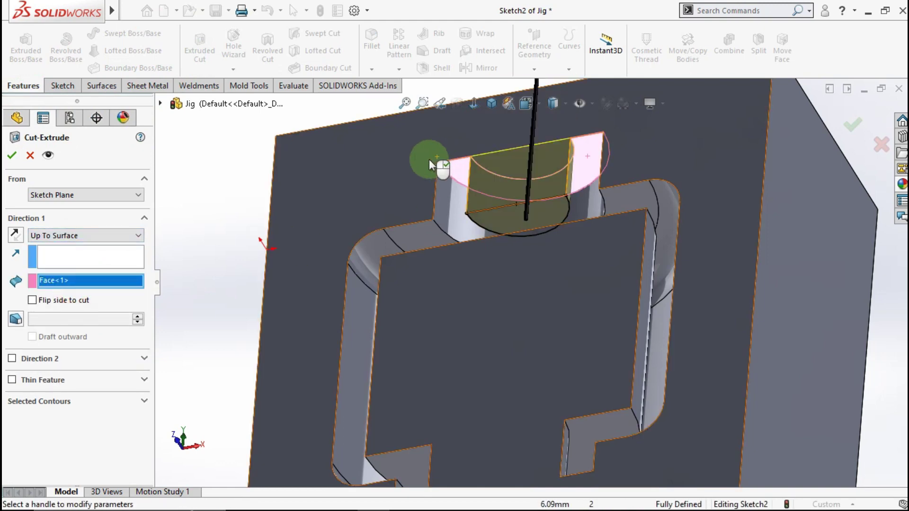
left_click(13, 157)
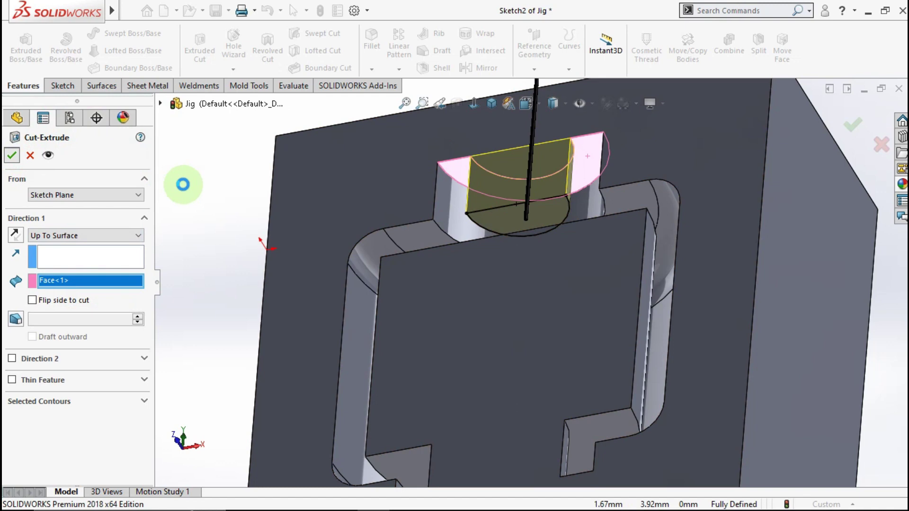
scroll(460, 266, "up", 2)
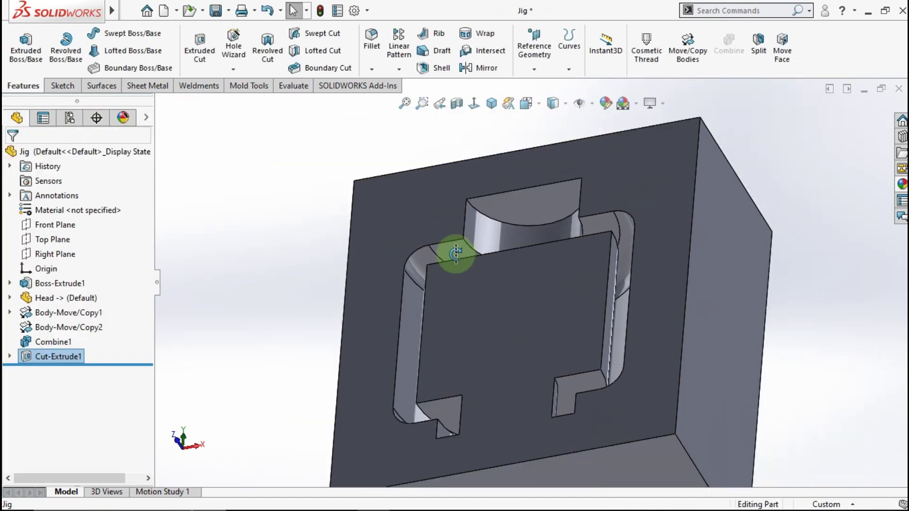
Step: Sketch on the curved face inside the cut and convert its edges
mouse_move(450, 249)
middle_mouse_down()
mouse_move(398, 244)
mouse_move(386, 383)
mouse_move(440, 324)
middle_mouse_up()
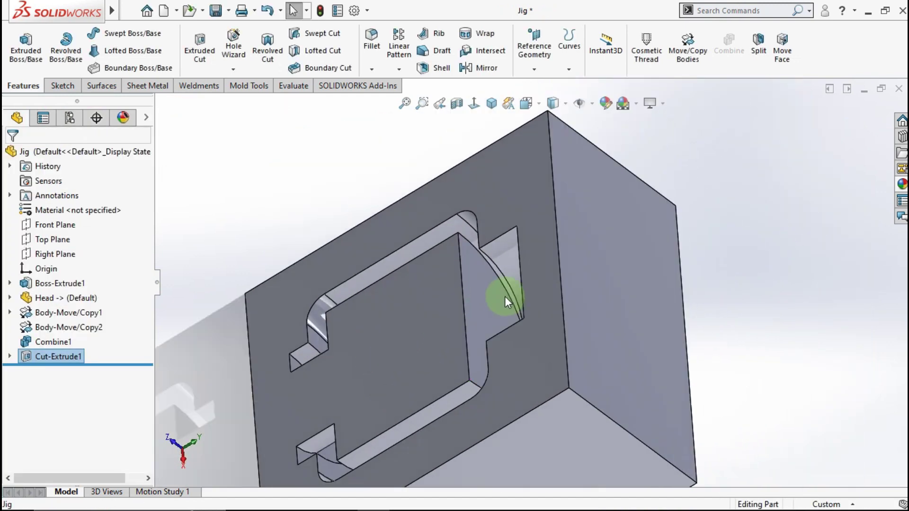
left_click(492, 299)
left_click(545, 261)
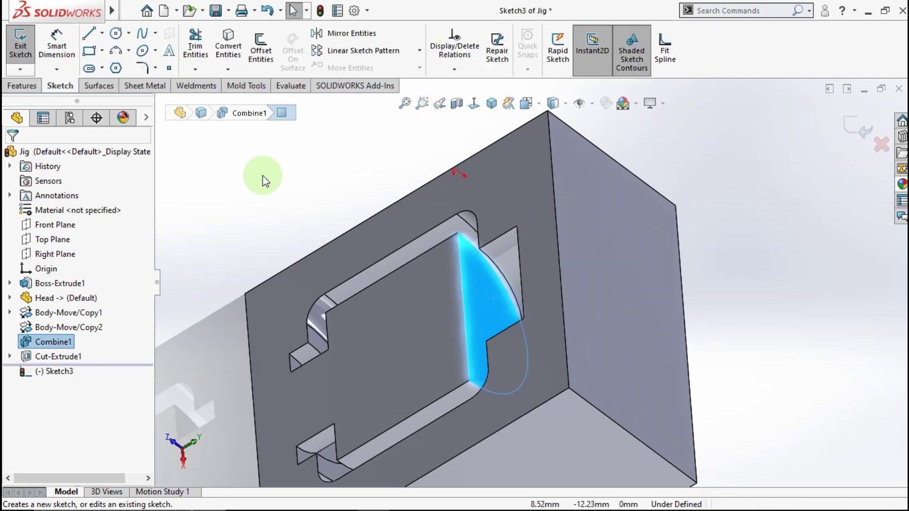
left_click(228, 47)
Step: Cut-extrude the new sketch blind to a 7 mm depth
left_click(36, 87)
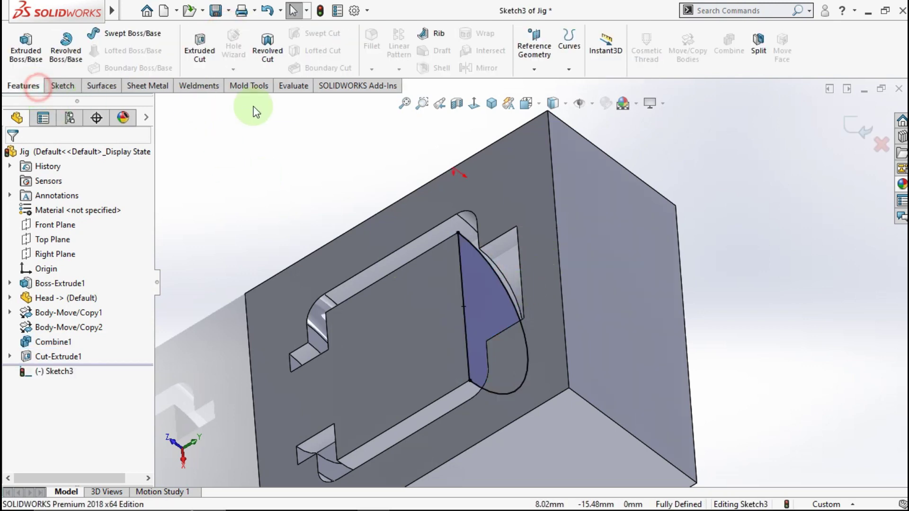
left_click(200, 46)
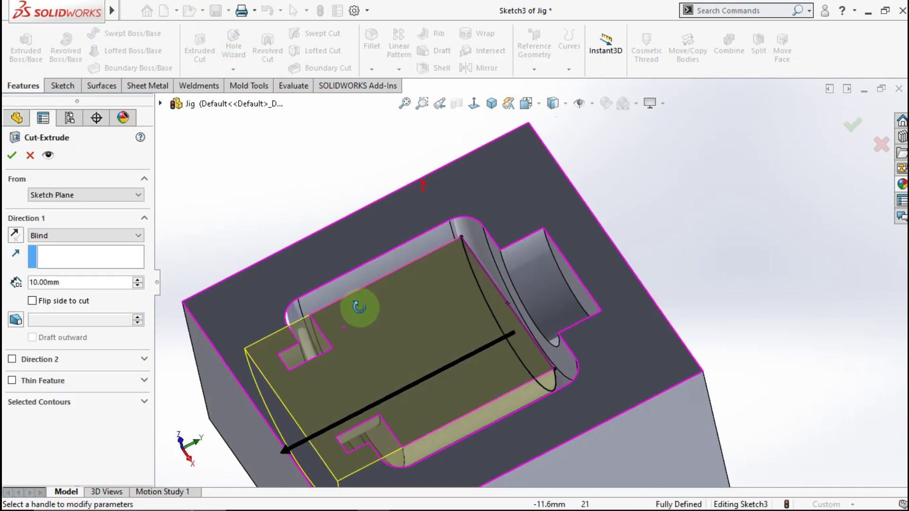
left_click(289, 447)
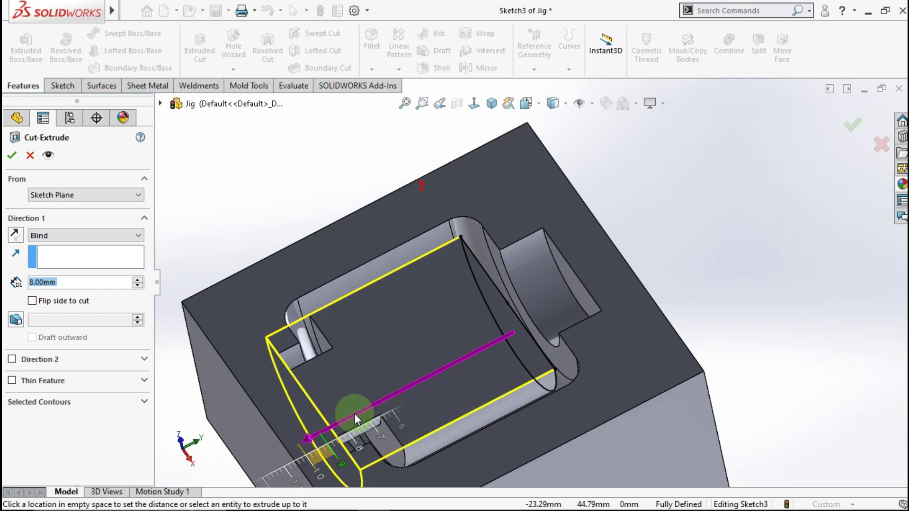
left_click(373, 405)
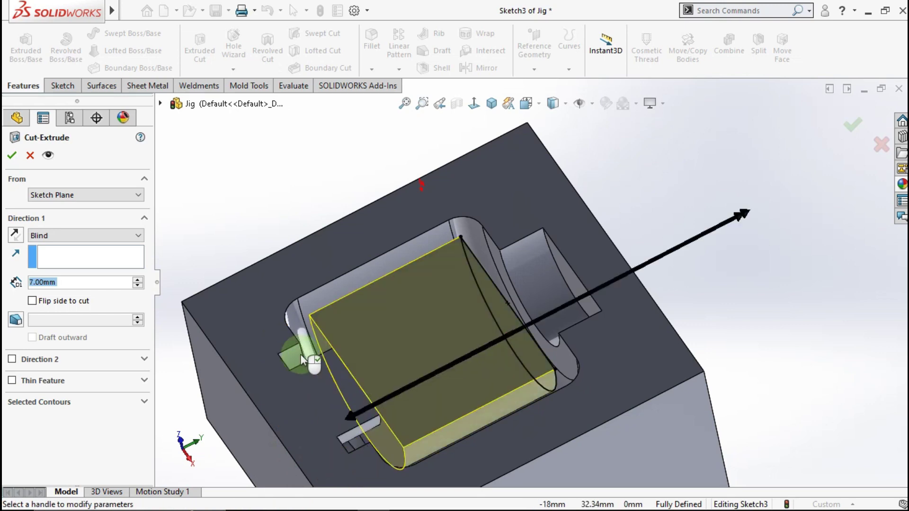
left_click(11, 155)
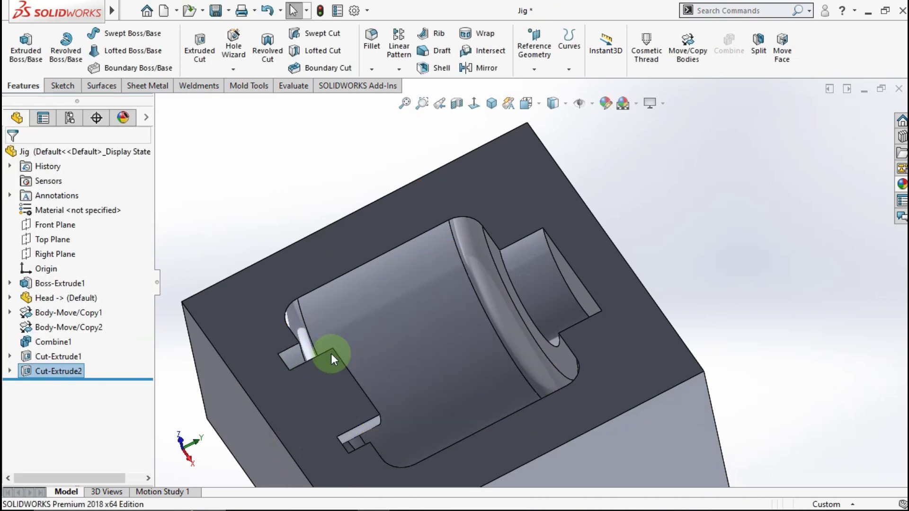
Step: Sketch on the cavity's round face and convert its edges
mouse_move(331, 354)
middle_mouse_down()
mouse_move(300, 445)
mouse_move(350, 388)
middle_mouse_up()
left_click(350, 389)
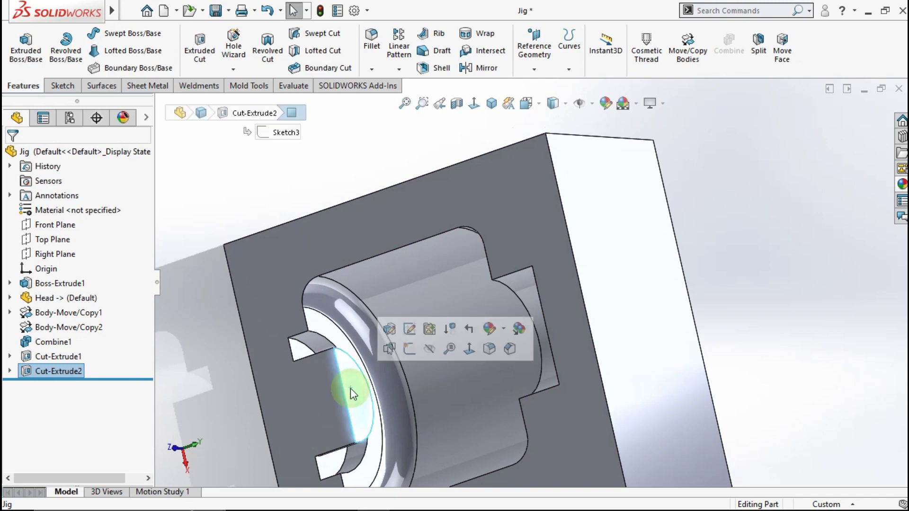
left_click(407, 350)
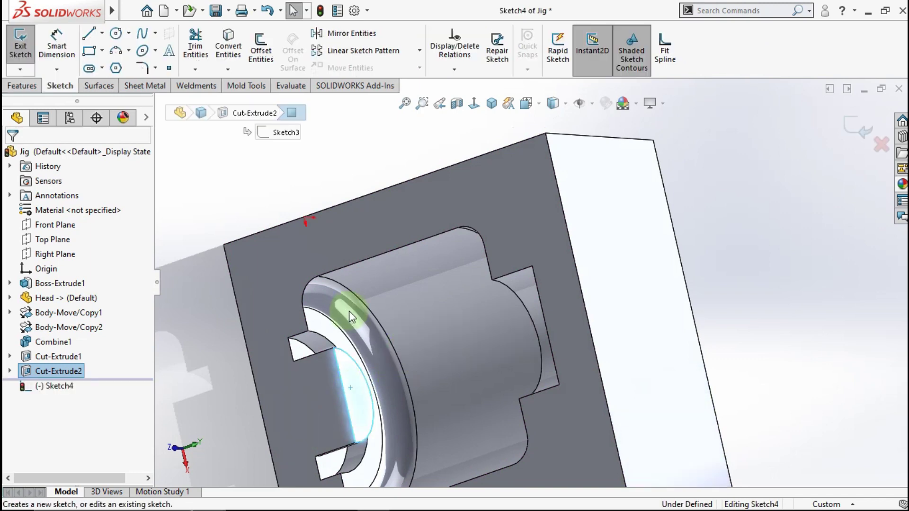
left_click(234, 54)
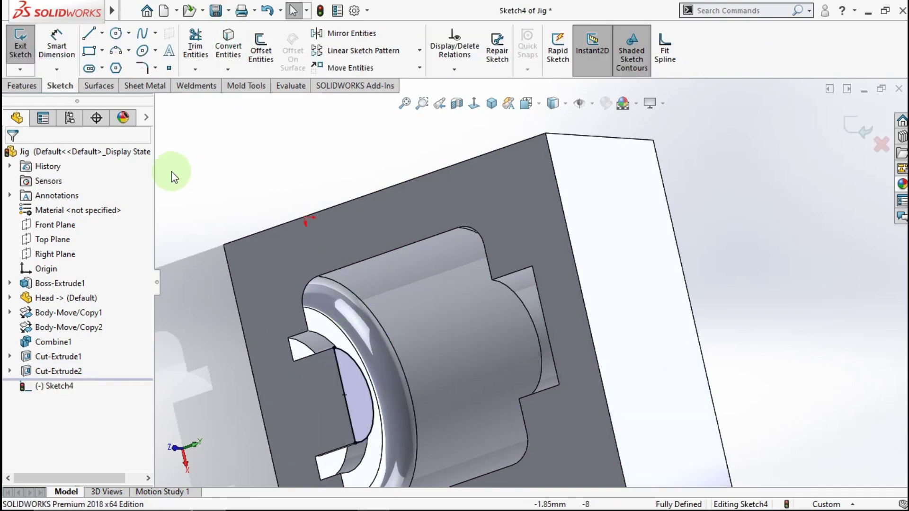
Step: Cut-extrude the sketch Up To Surface on the picked face
left_click(22, 85)
left_click(201, 54)
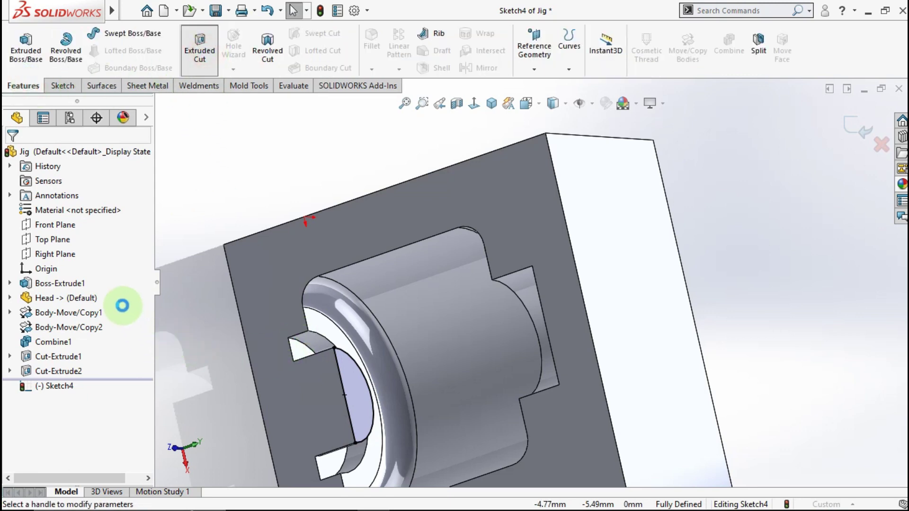
left_click(107, 236)
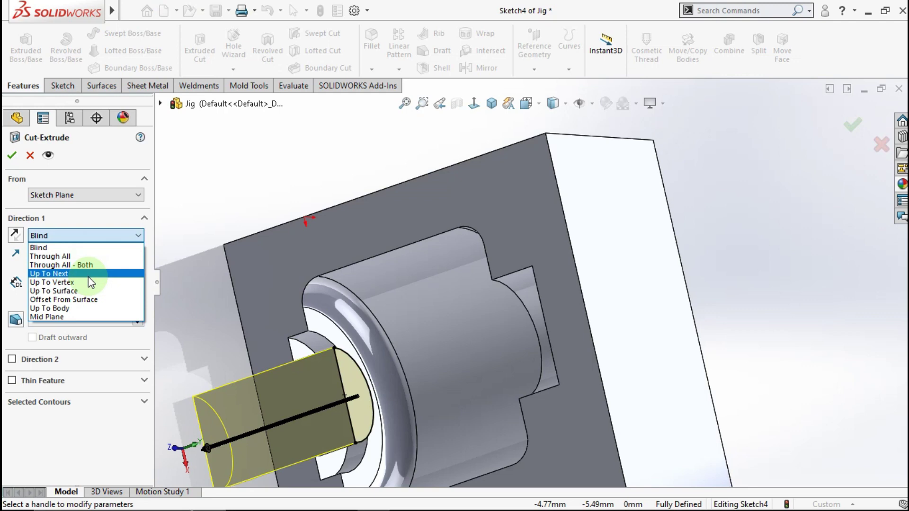
left_click(87, 287)
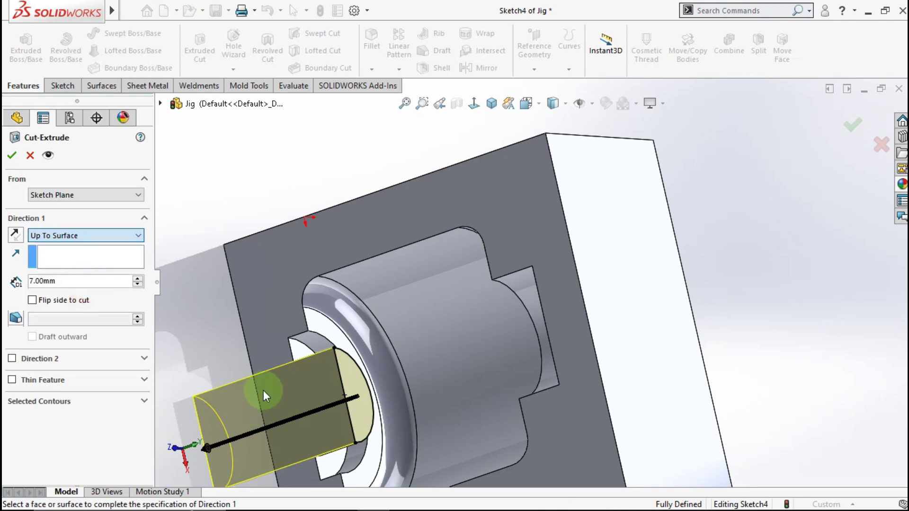
left_click(298, 349)
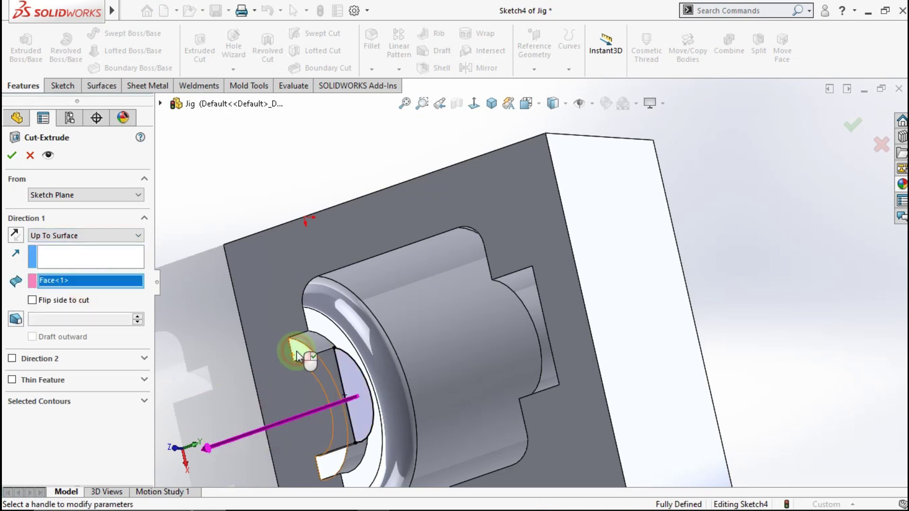
left_click(12, 157)
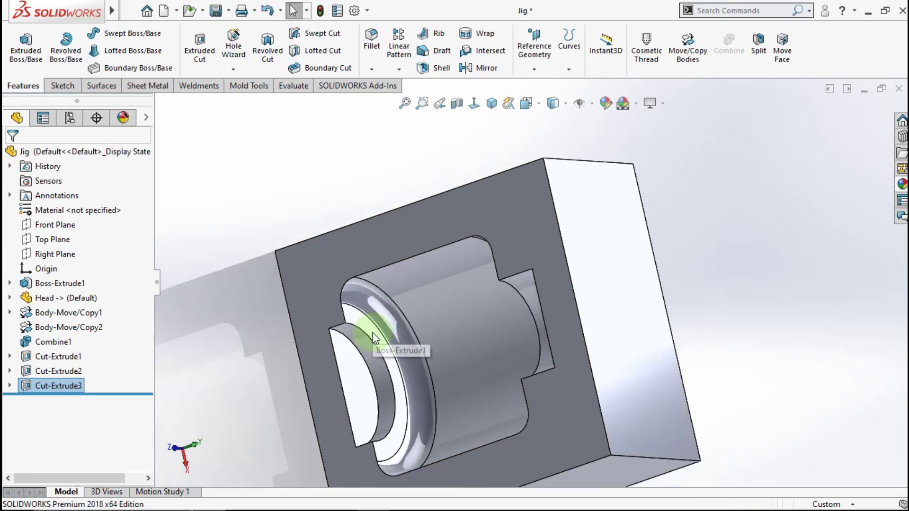
Step: Drag the rollback bar above Combine1 so the Head body reappears
middle_click_drag(373, 337, 416, 283)
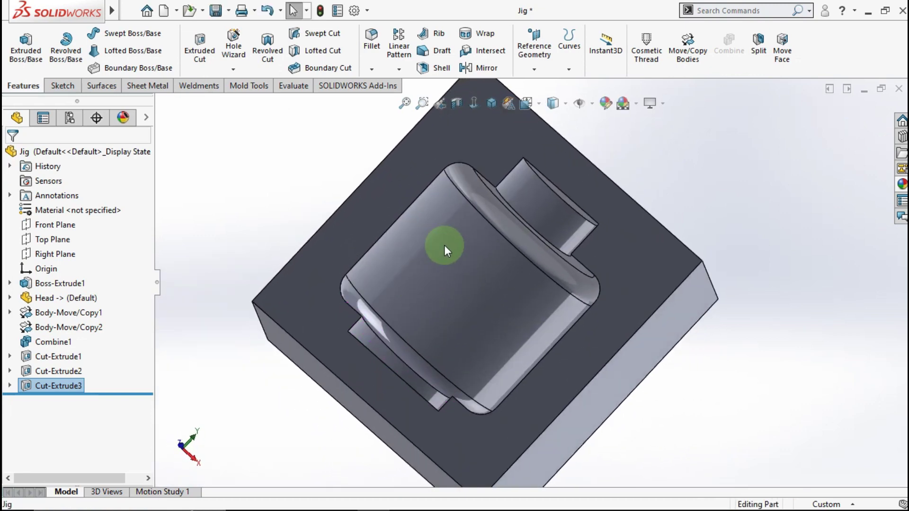
left_click(491, 104)
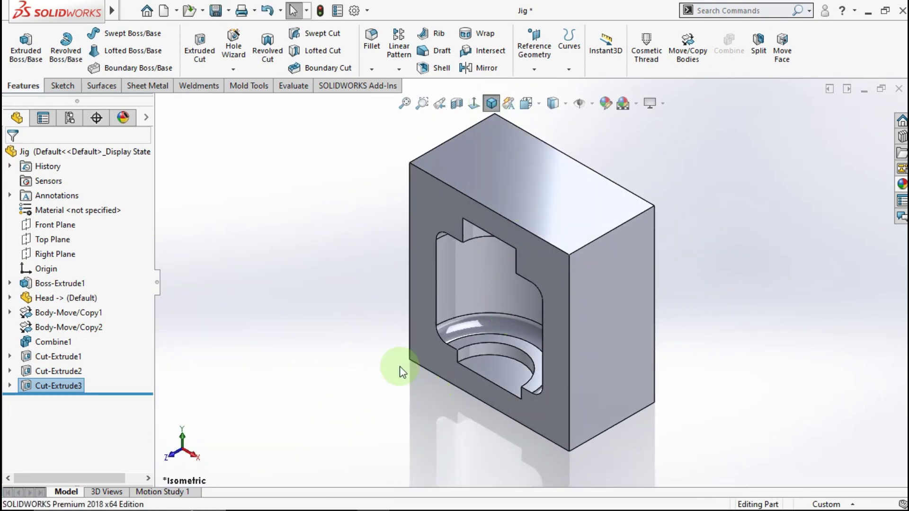
left_click_drag(104, 394, 107, 334)
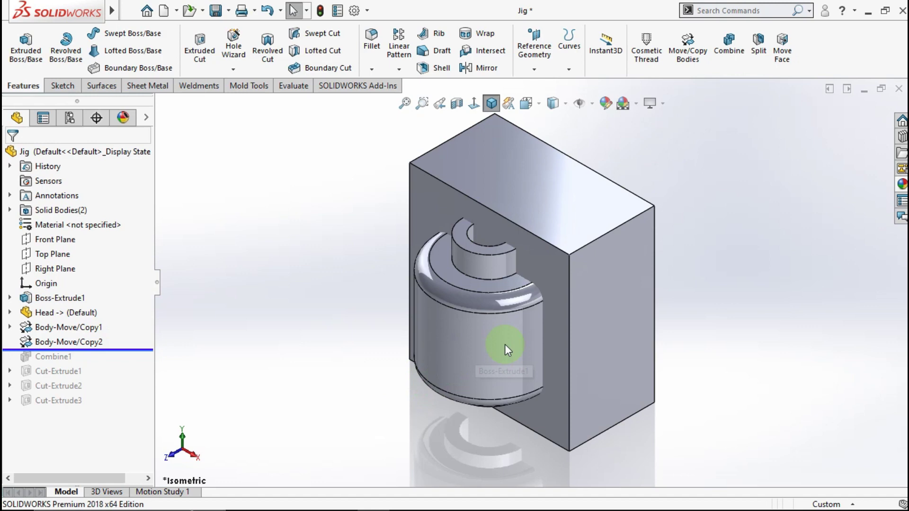
left_click(493, 342)
left_click(684, 165)
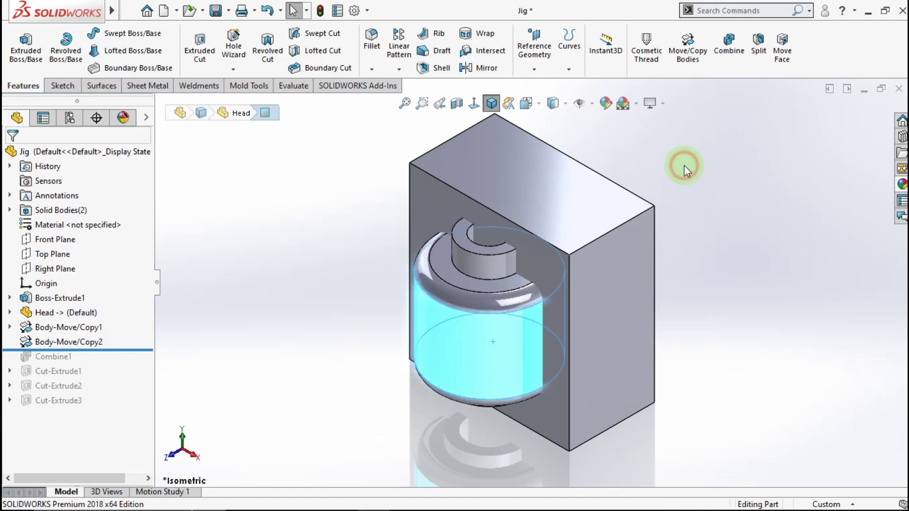
Step: Create an in-place copy of the Head body with Move/Copy Bodies
left_click(688, 49)
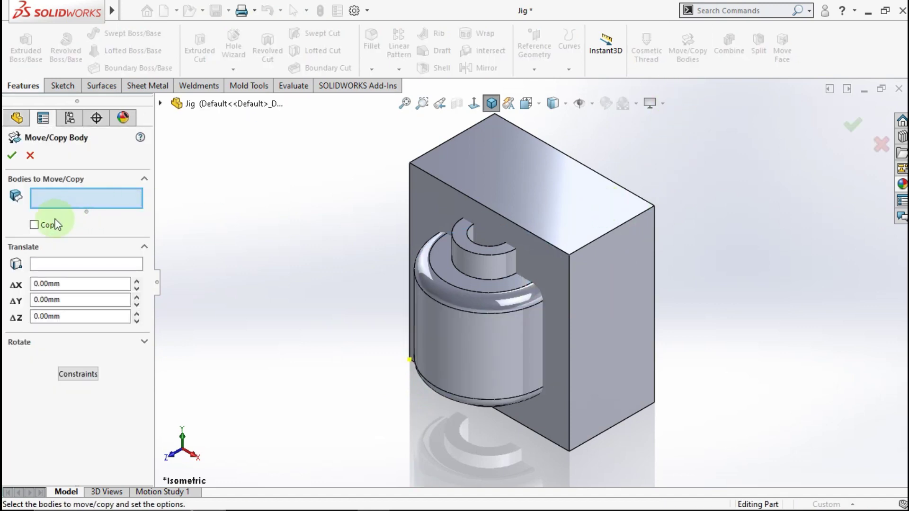
left_click(50, 224)
left_click(419, 334)
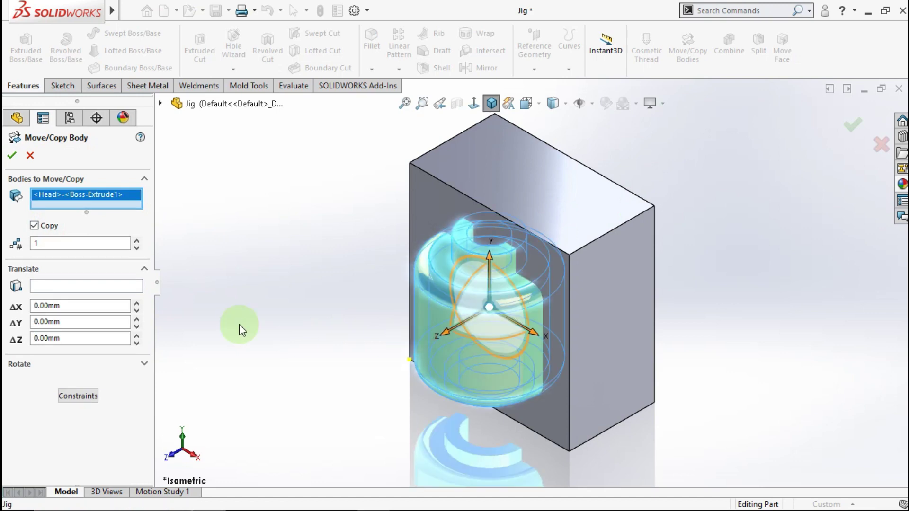
left_click(12, 157)
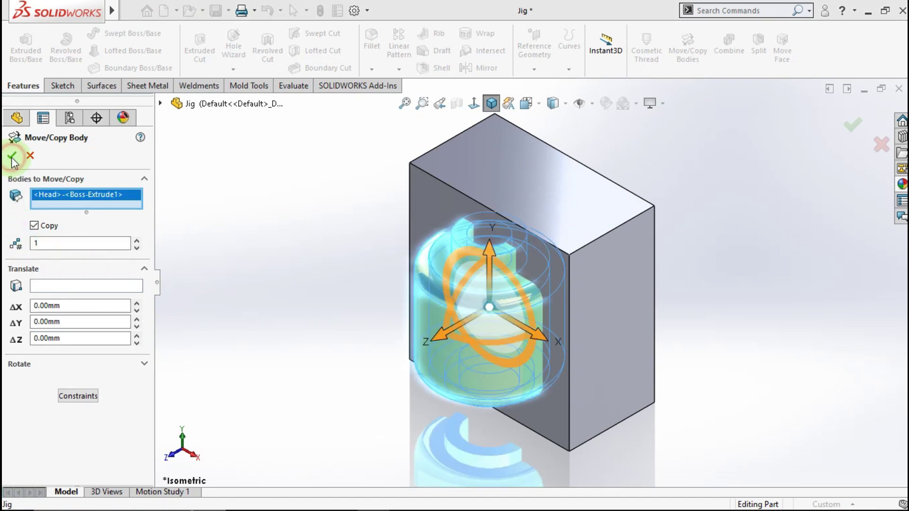
Step: Accept the rebuild and roll the history forward below Cut-Extrude3
left_click(482, 262)
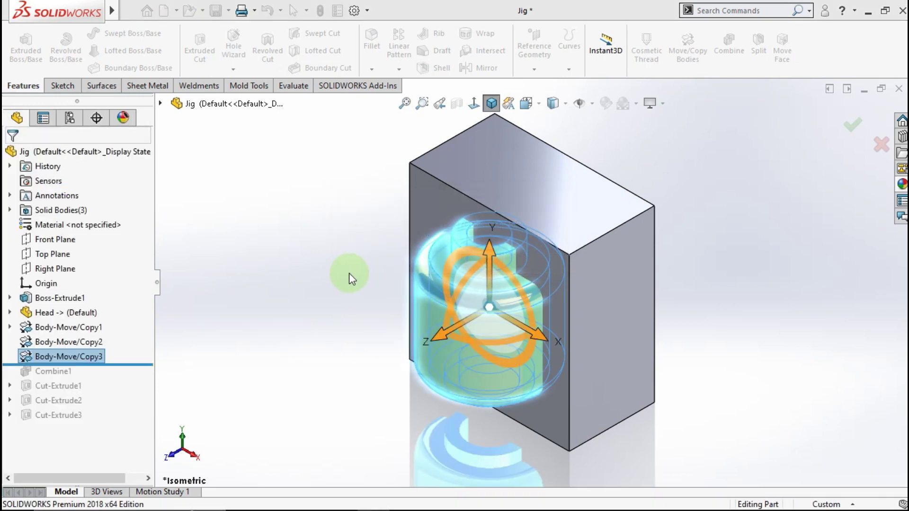
left_click(278, 278)
left_click_drag(111, 365, 106, 423)
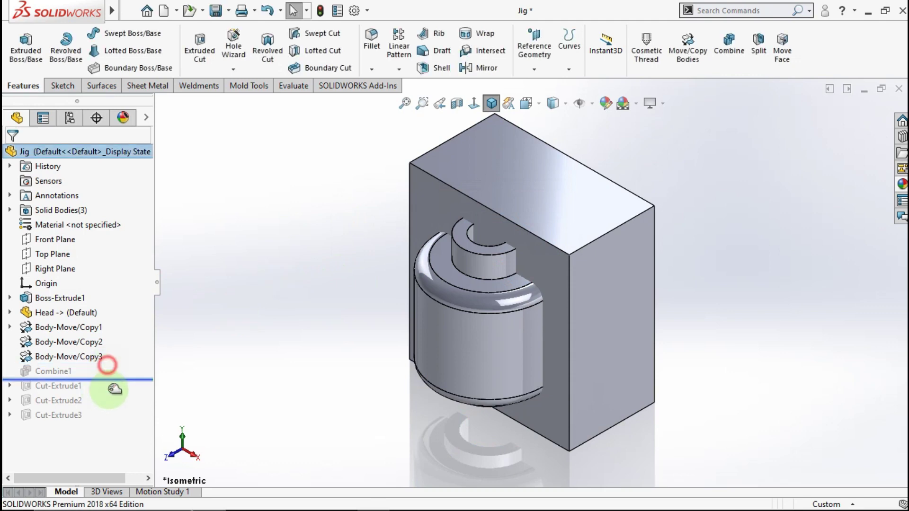
Step: Make Body-Move/Copy3 transparent and view it tilted from above inside the cavity
left_click(234, 396)
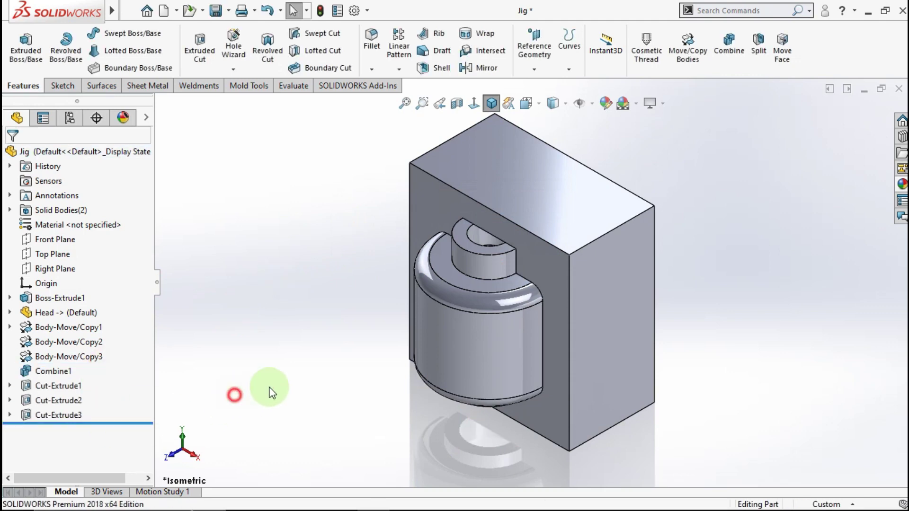
mouse_move(503, 379)
middle_mouse_down()
mouse_move(537, 309)
mouse_move(483, 334)
middle_mouse_up()
left_click(484, 335)
left_click(63, 356)
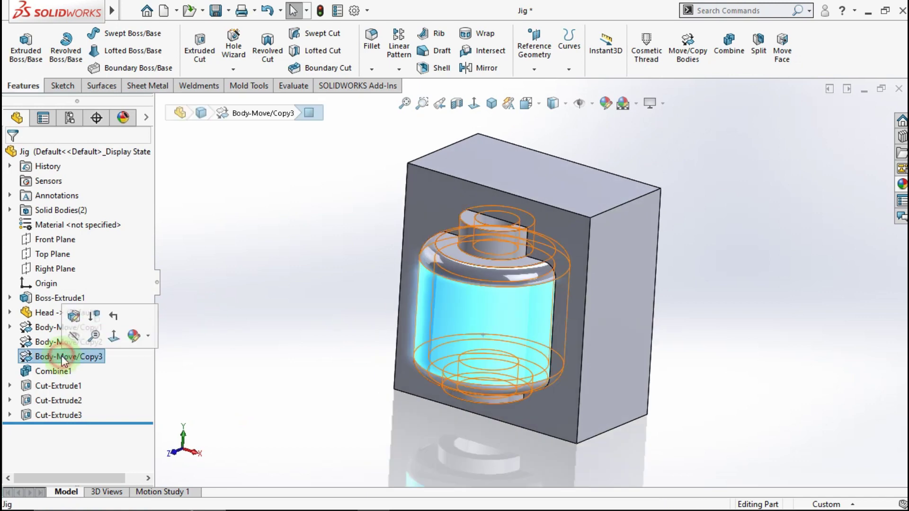
right_click(63, 357)
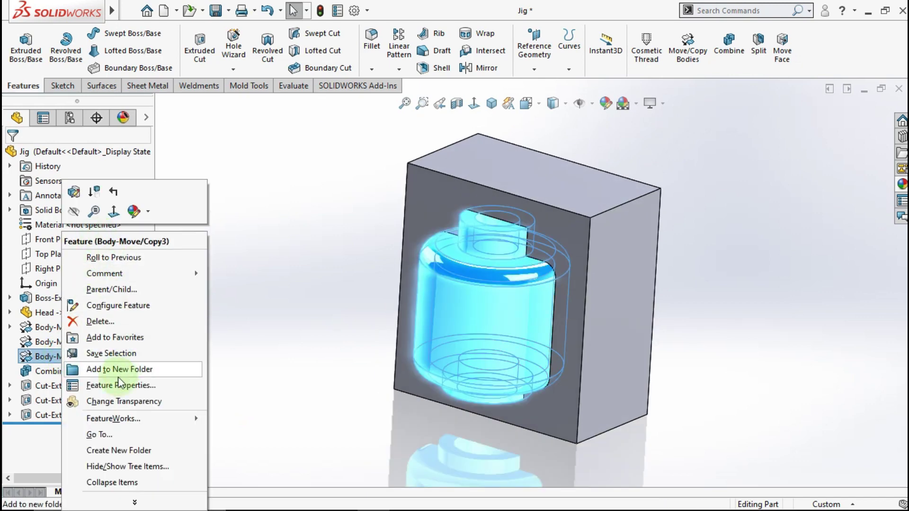
left_click(120, 402)
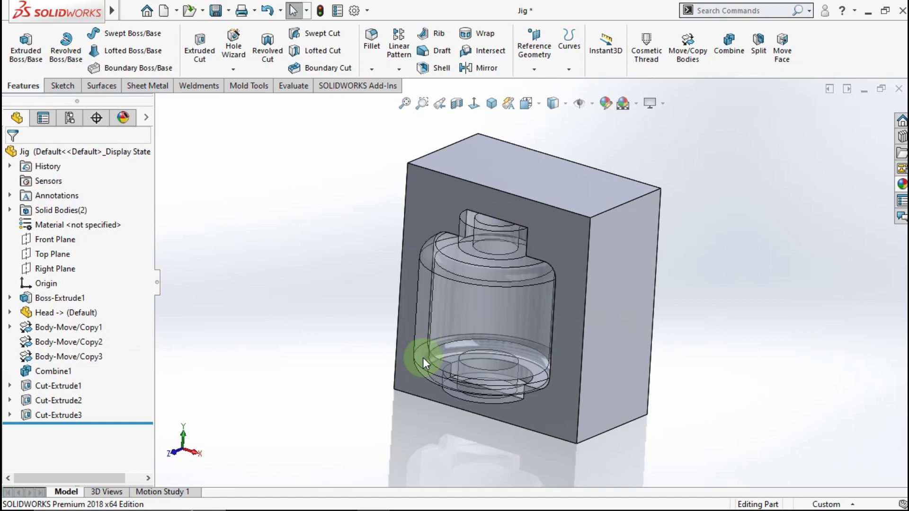
middle_click_drag(422, 357, 432, 294)
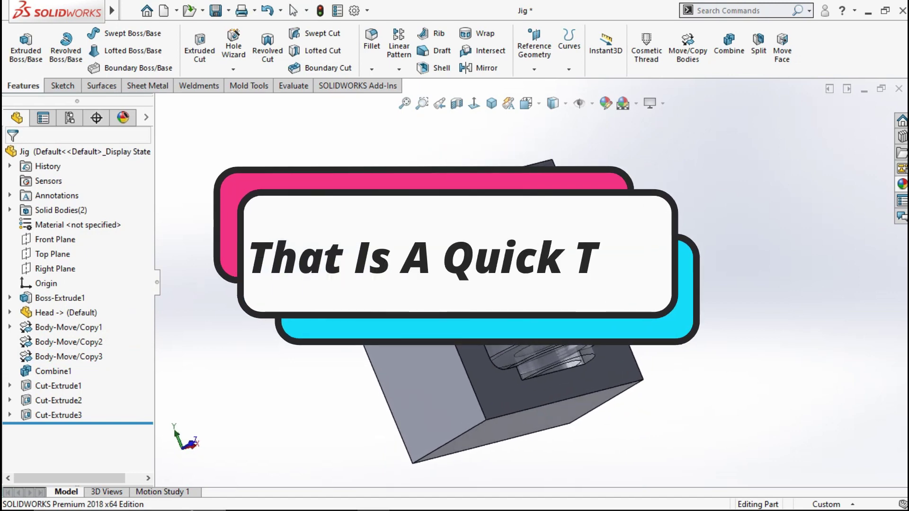